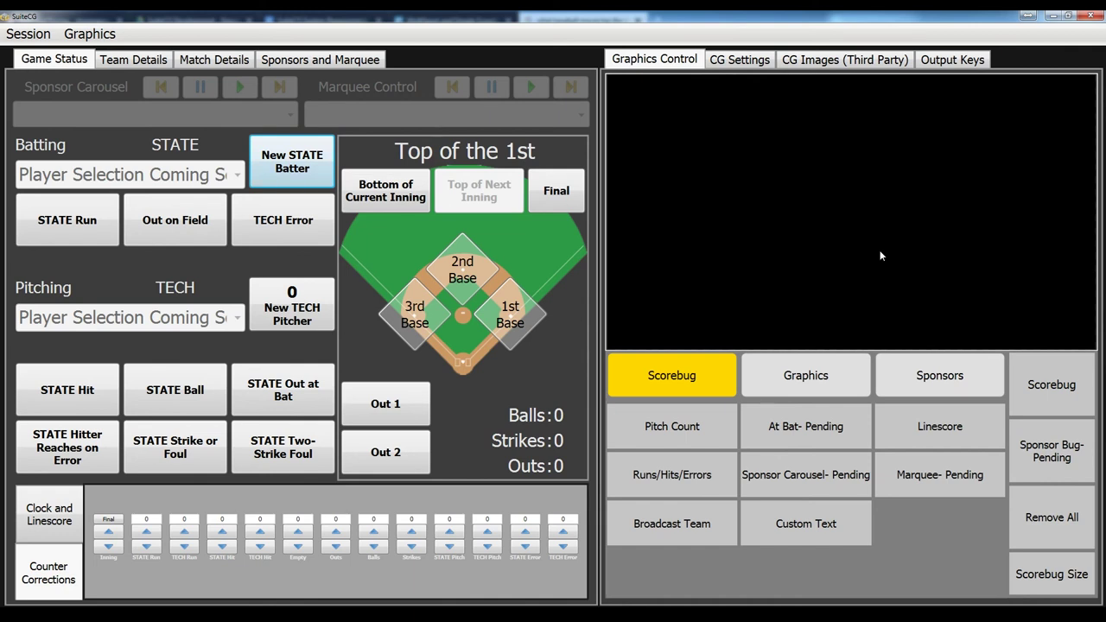
In Team Details, set the visiting team's colour to blue #020BEE.
click(130, 63)
click(132, 64)
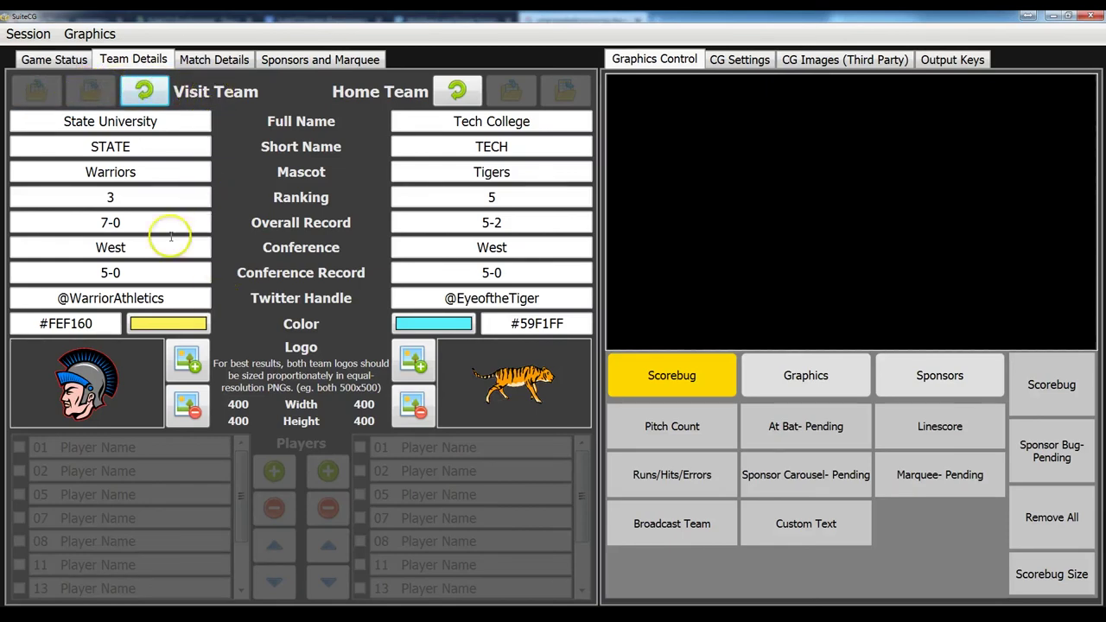
click(172, 323)
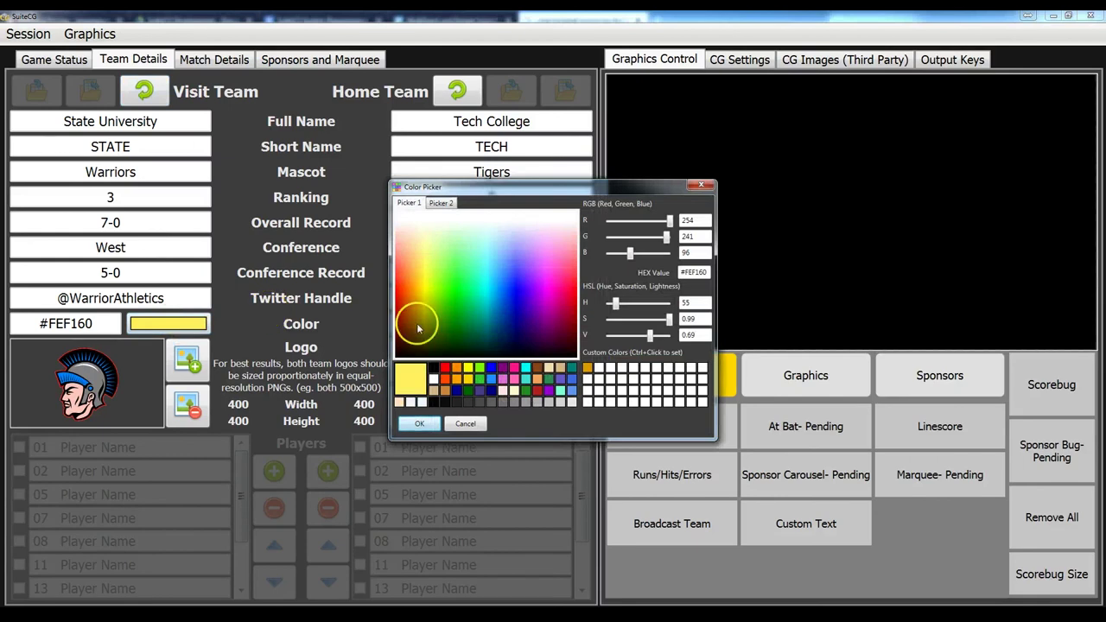
click(515, 292)
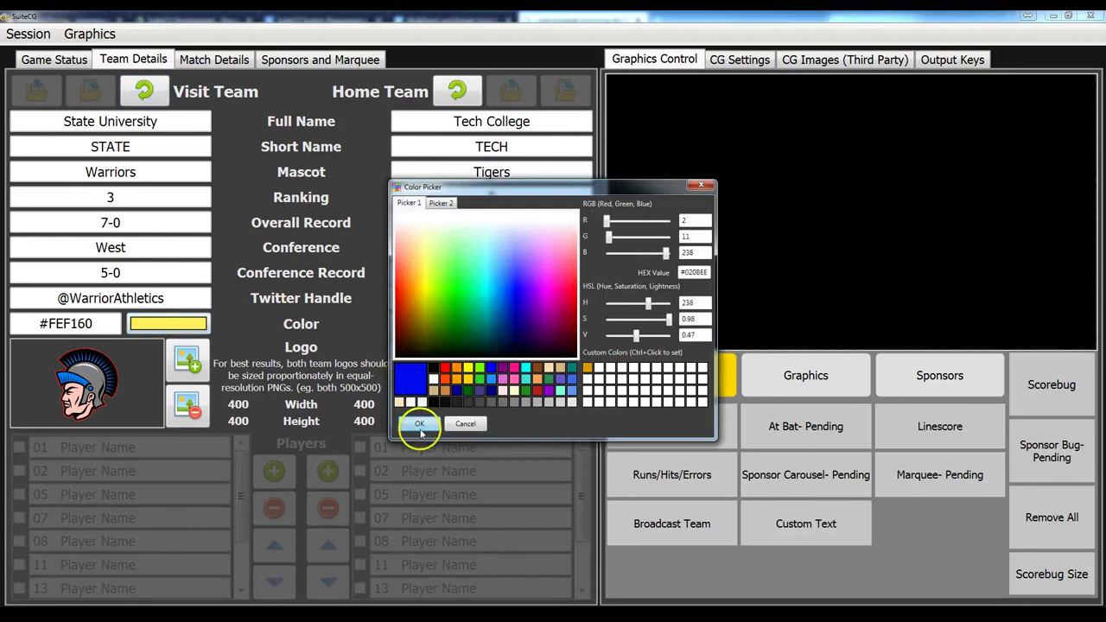
click(419, 424)
Set the home team's colour to orange #FFA500.
click(419, 326)
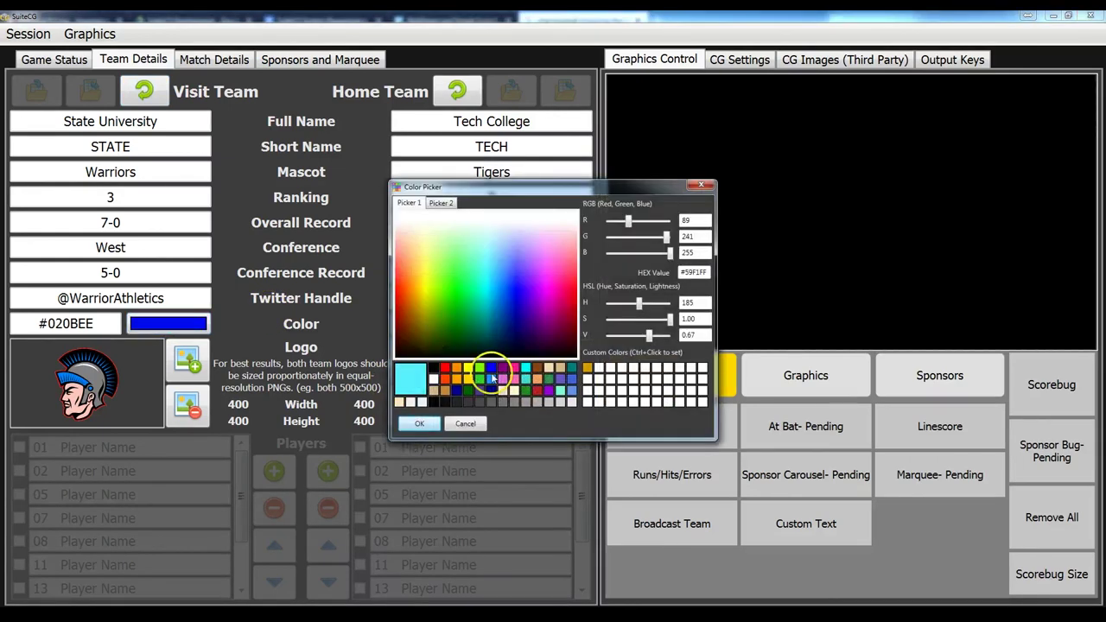
click(457, 369)
click(419, 423)
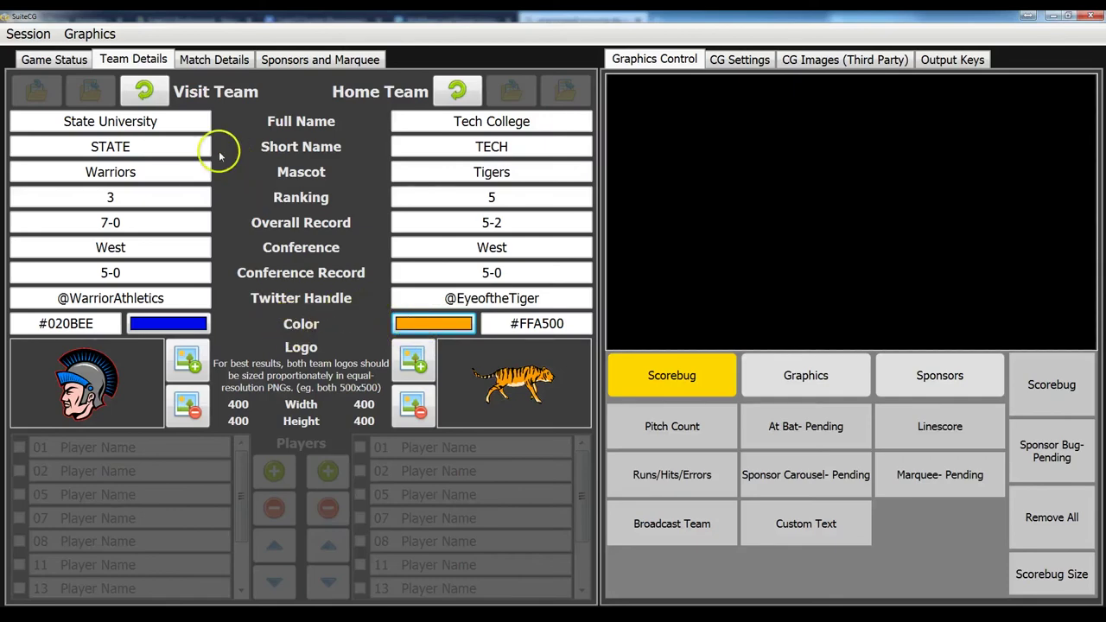
Look over the Match Details page, then the Sponsors and Marquee page.
click(212, 59)
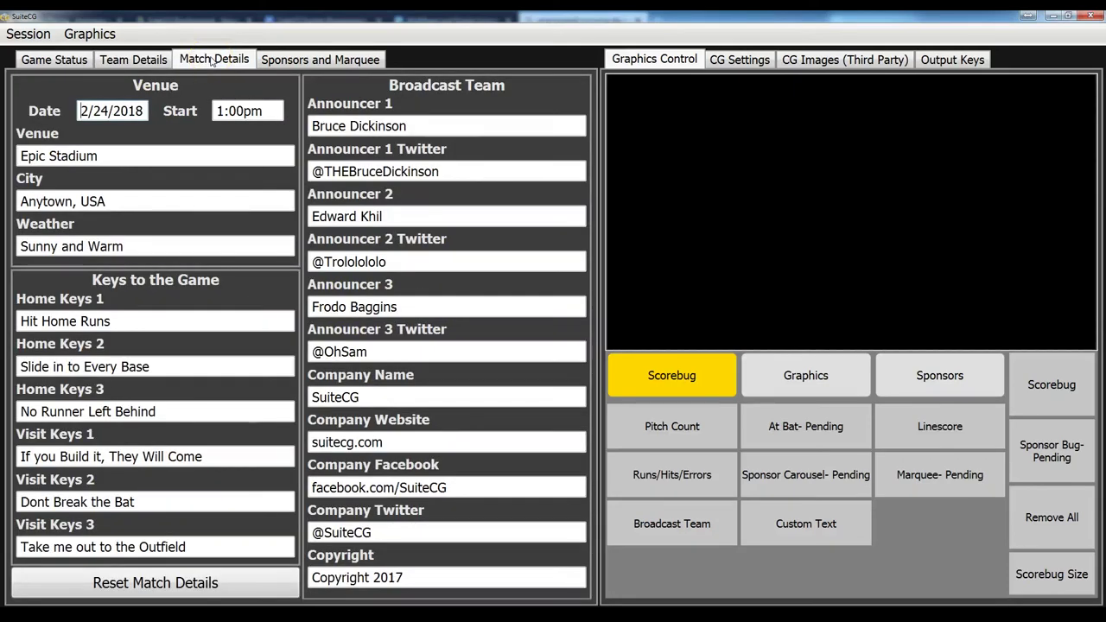
click(194, 59)
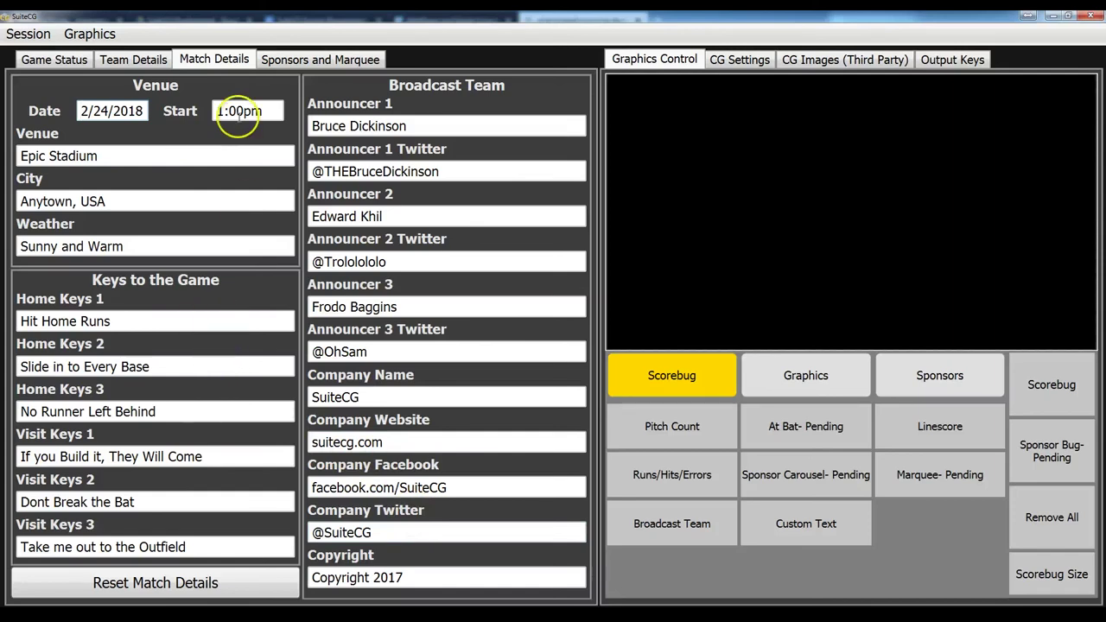
click(325, 62)
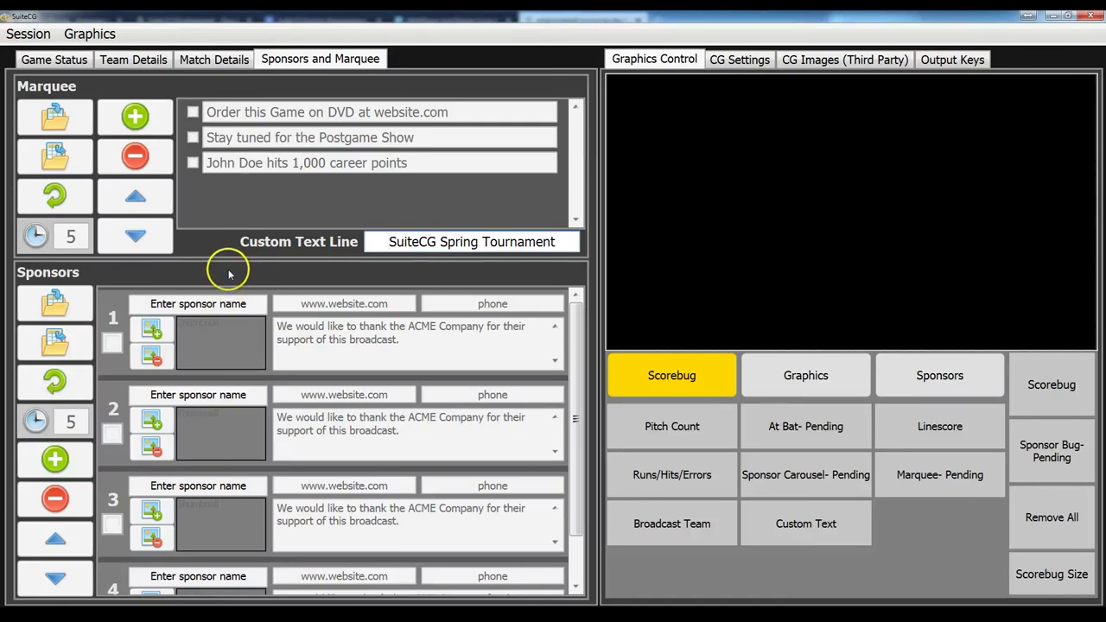
Return to Game Status and take the State University vs Tech College Matchup graphic to air.
click(54, 60)
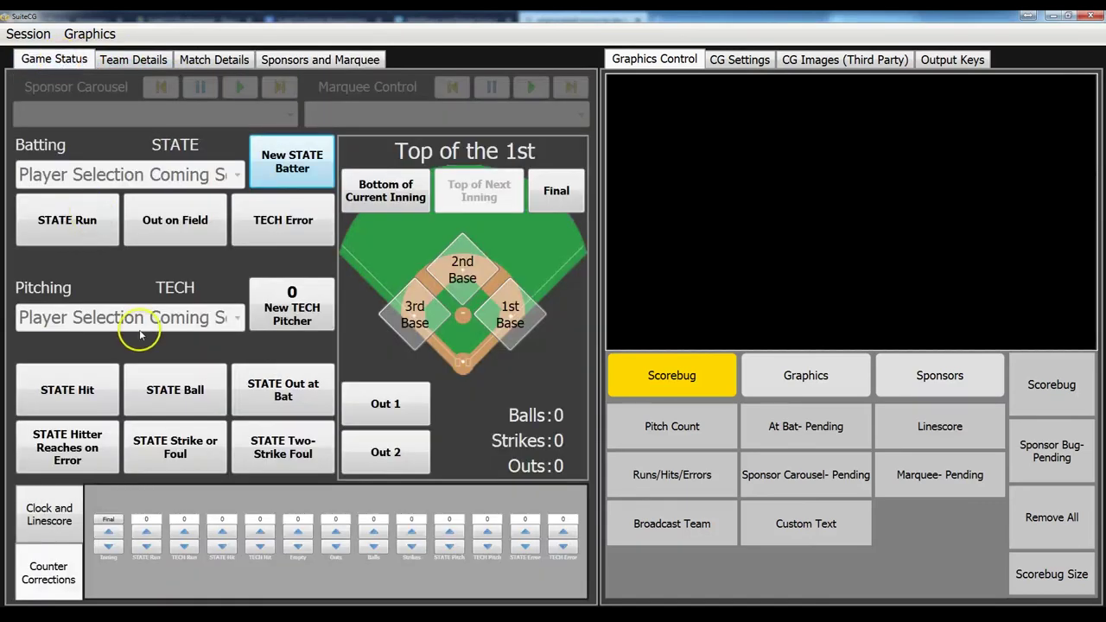
click(808, 374)
click(692, 474)
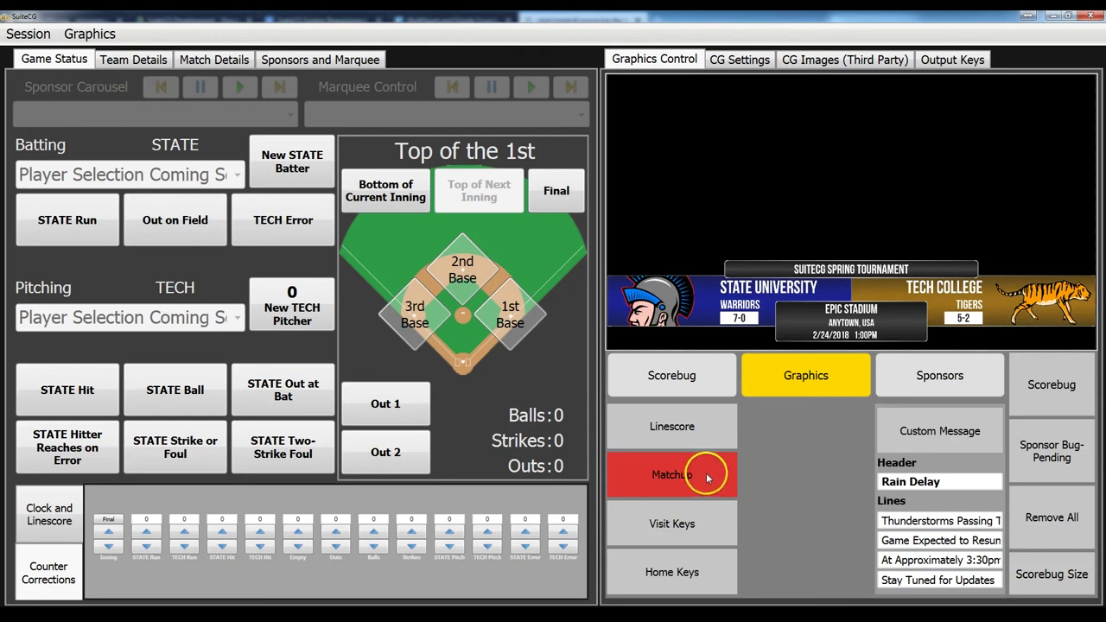
Turn the matchup's tournament title and team records off, then back on.
click(691, 473)
right_click(691, 474)
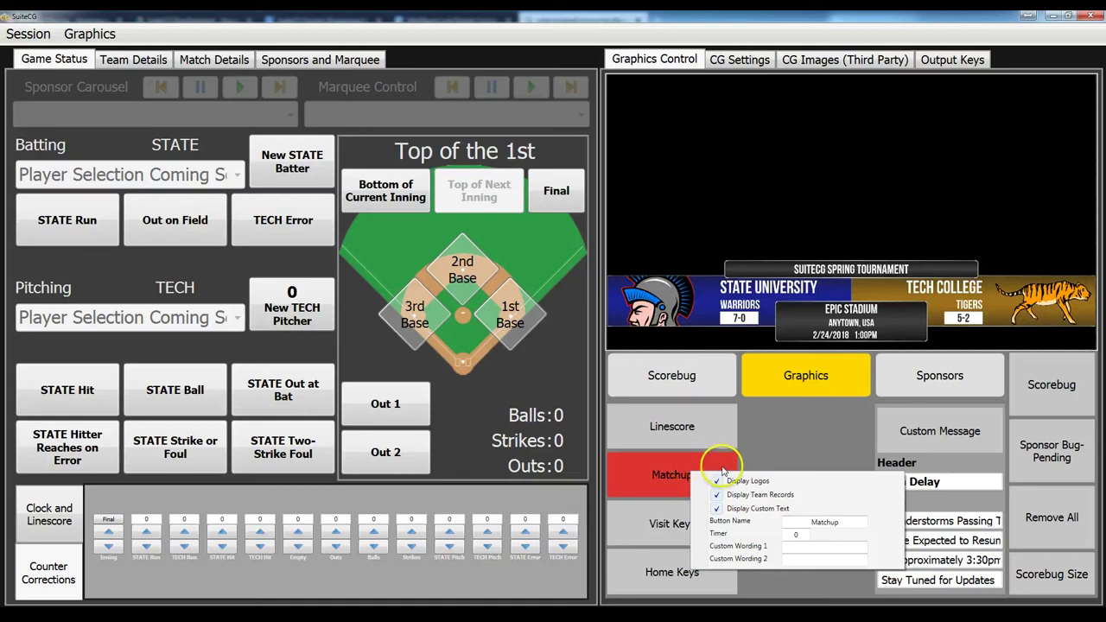
click(740, 512)
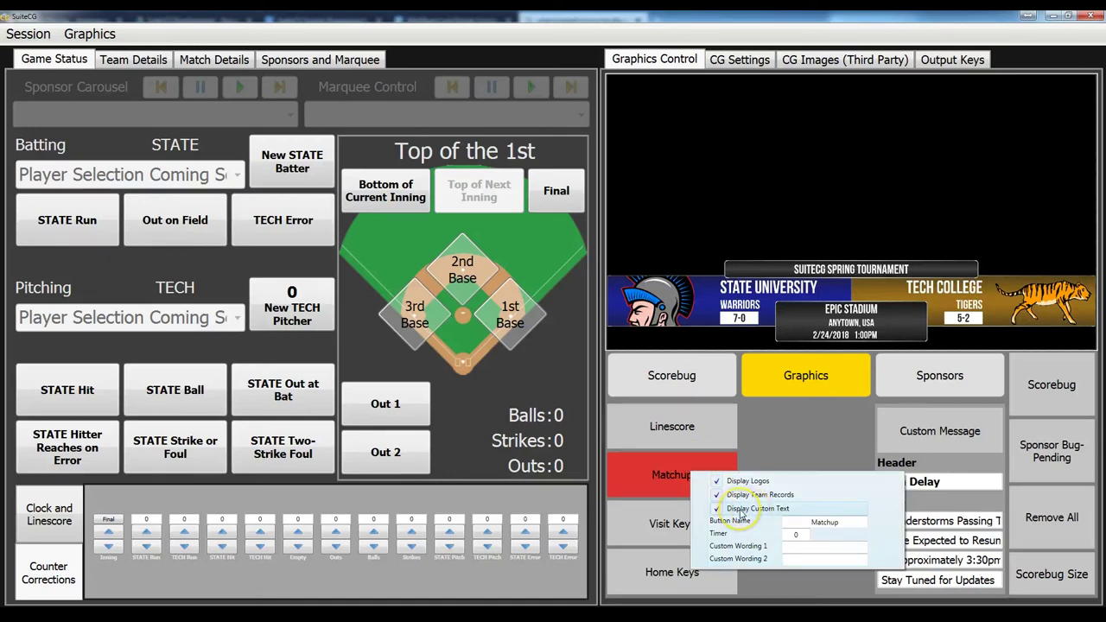
click(804, 484)
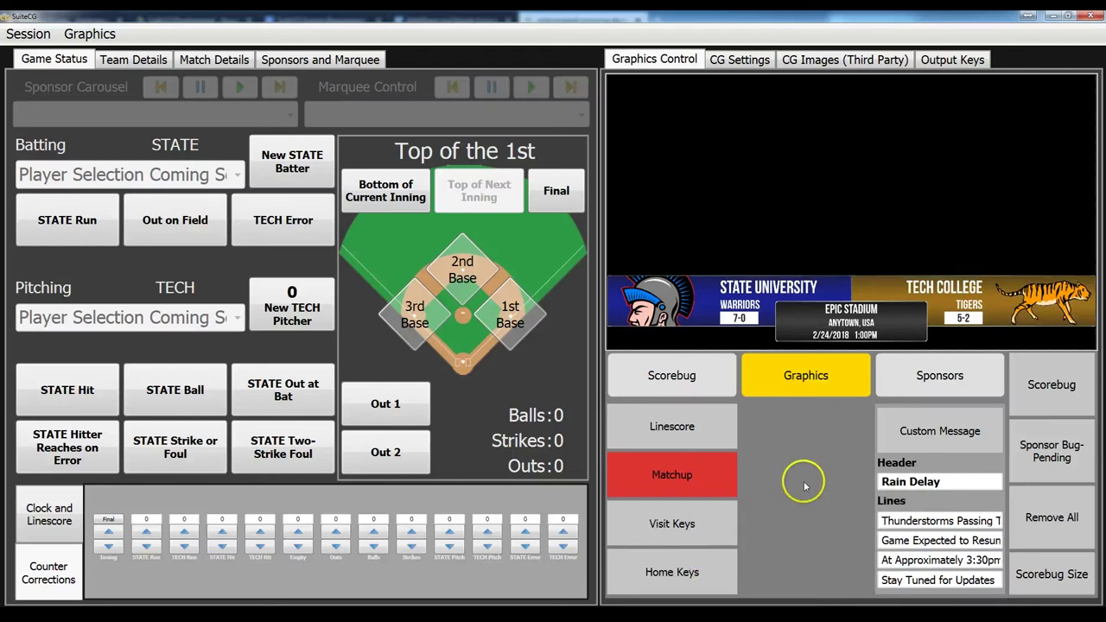
right_click(700, 478)
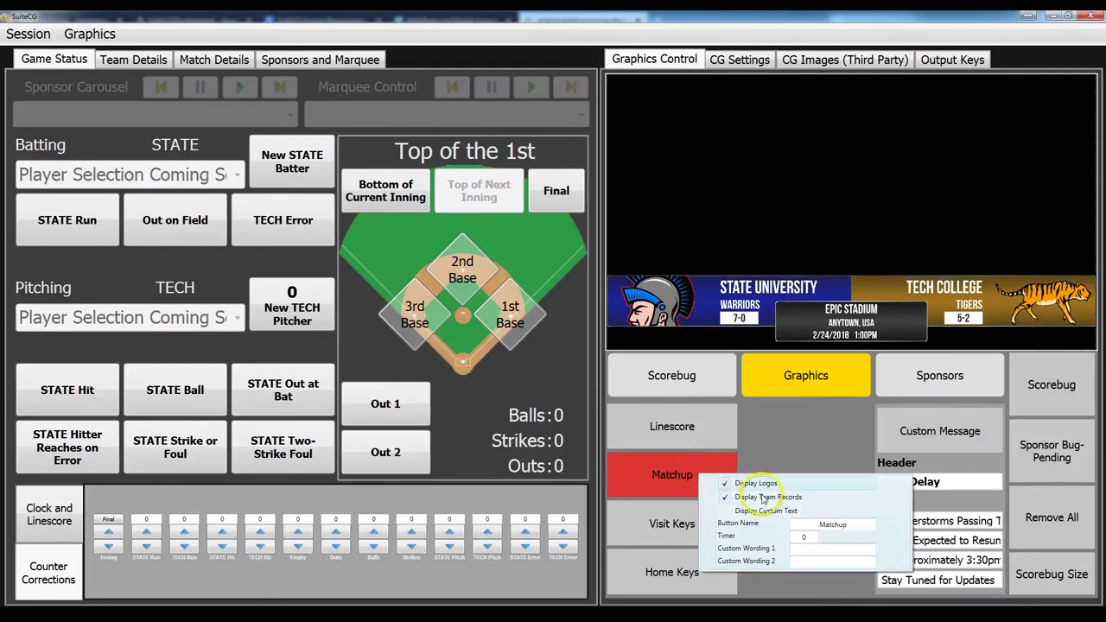
click(761, 498)
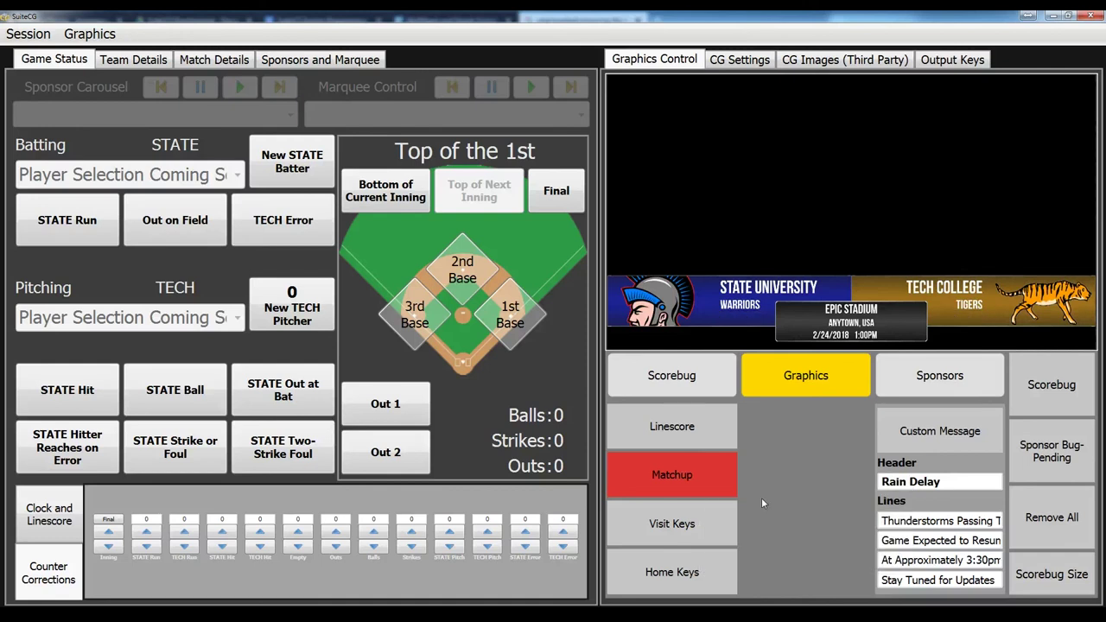
right_click(729, 491)
click(730, 495)
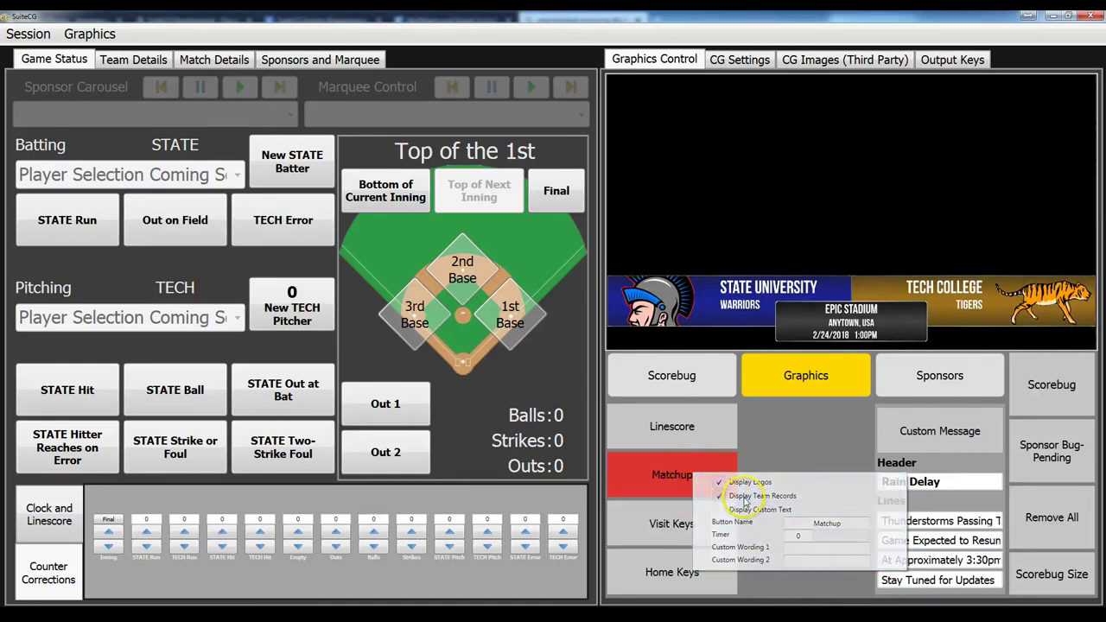
right_click(707, 471)
click(760, 510)
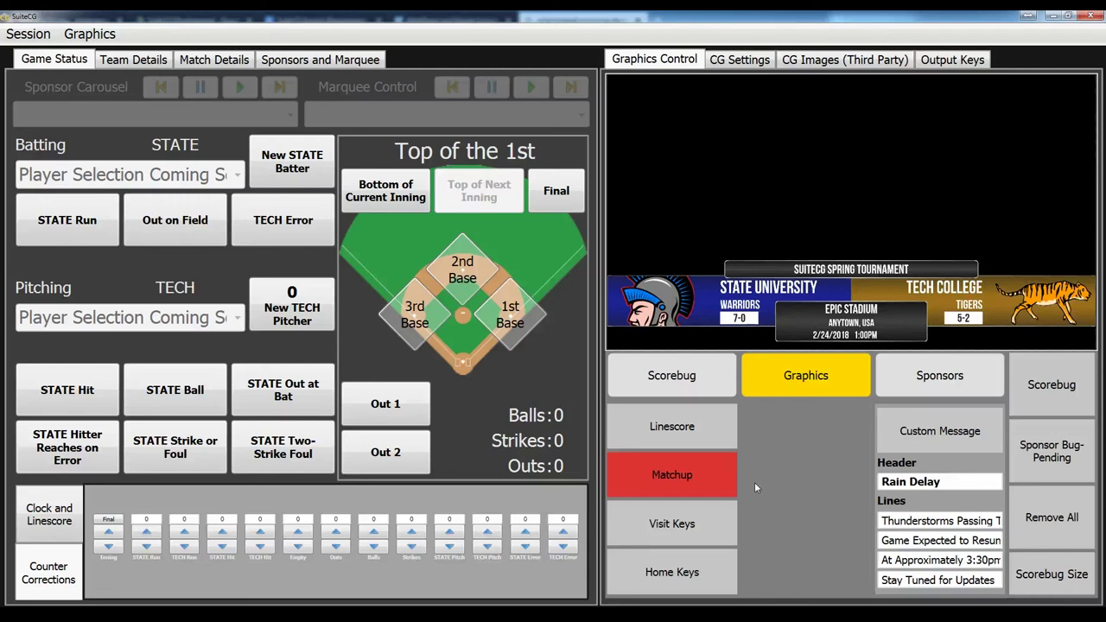
Replace the matchup with the scorebug showing STATE 0, TECH 0 in the 1st.
click(752, 481)
click(737, 477)
click(1059, 384)
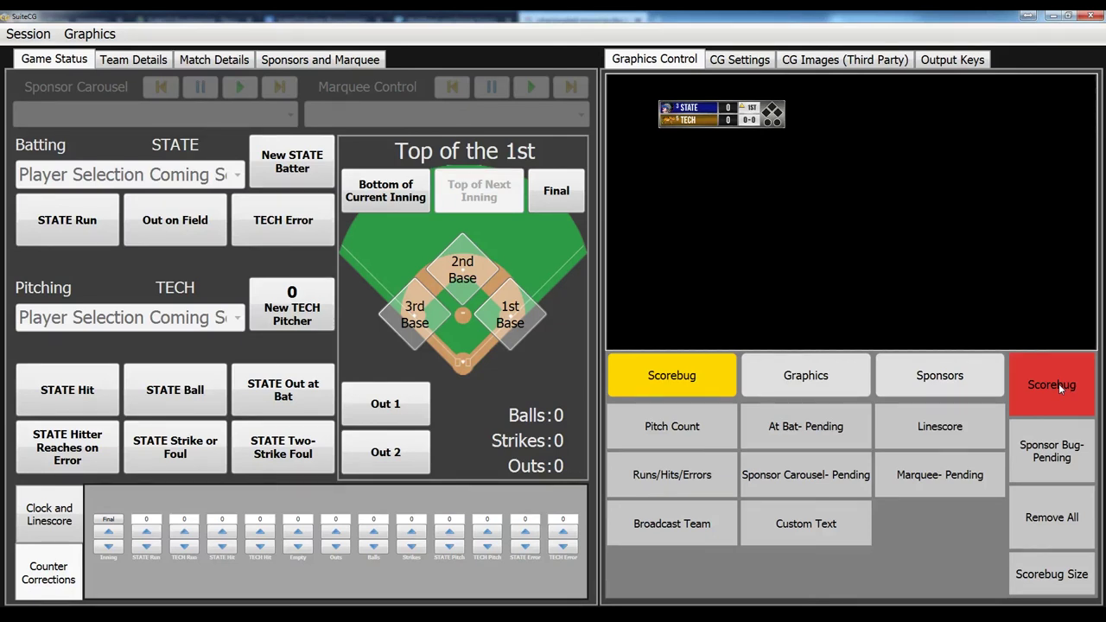
Let the STATE/TECH scorebug animate in, then open its Size and Placement settings.
click(1059, 384)
click(1043, 577)
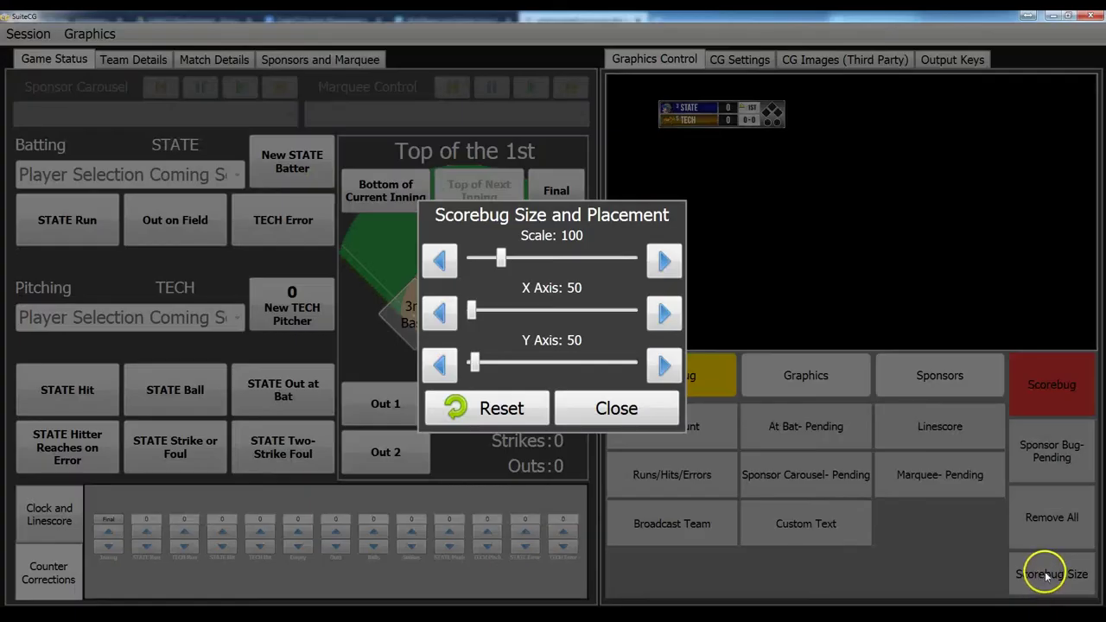
Try scorebug scales 150 and 125 at new positions, then reset to 100 at 50/50.
drag(503, 257, 536, 257)
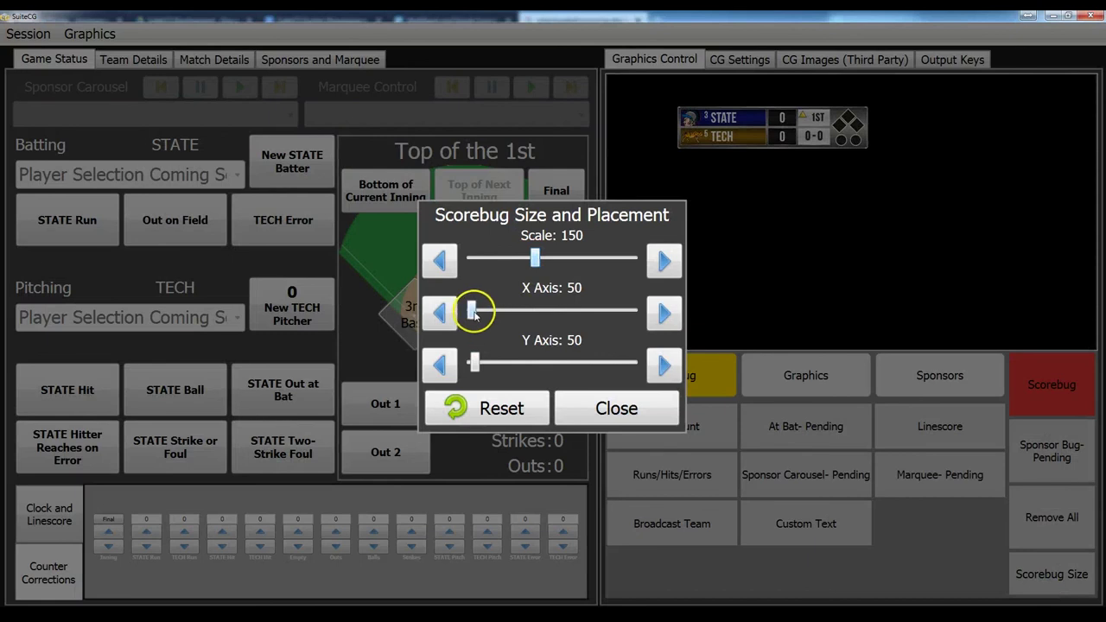
drag(476, 312, 474, 316)
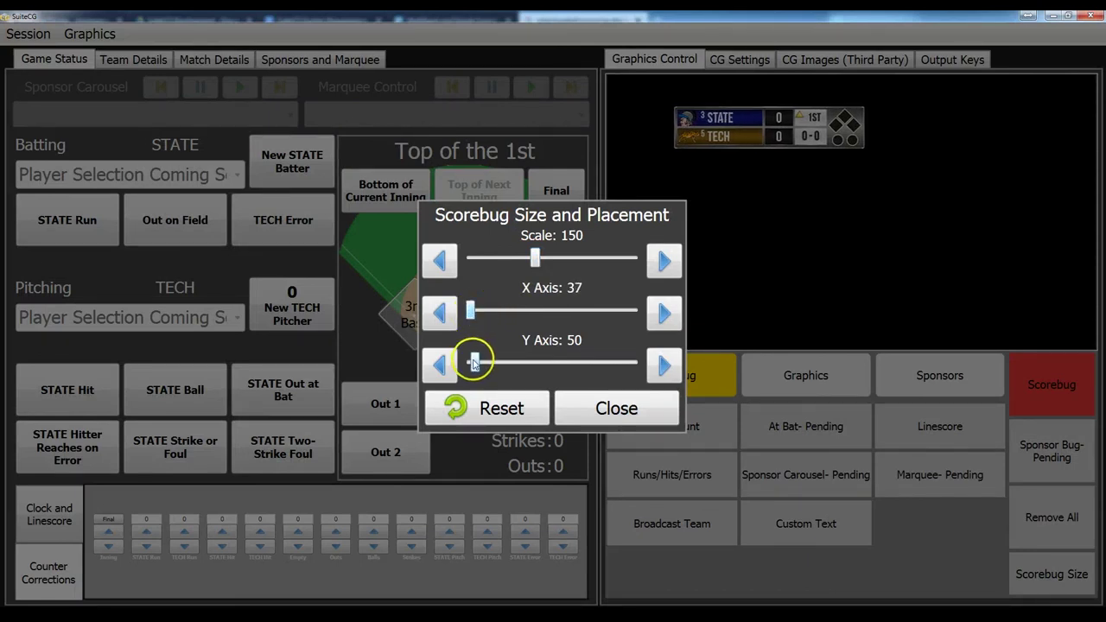
drag(474, 363, 580, 366)
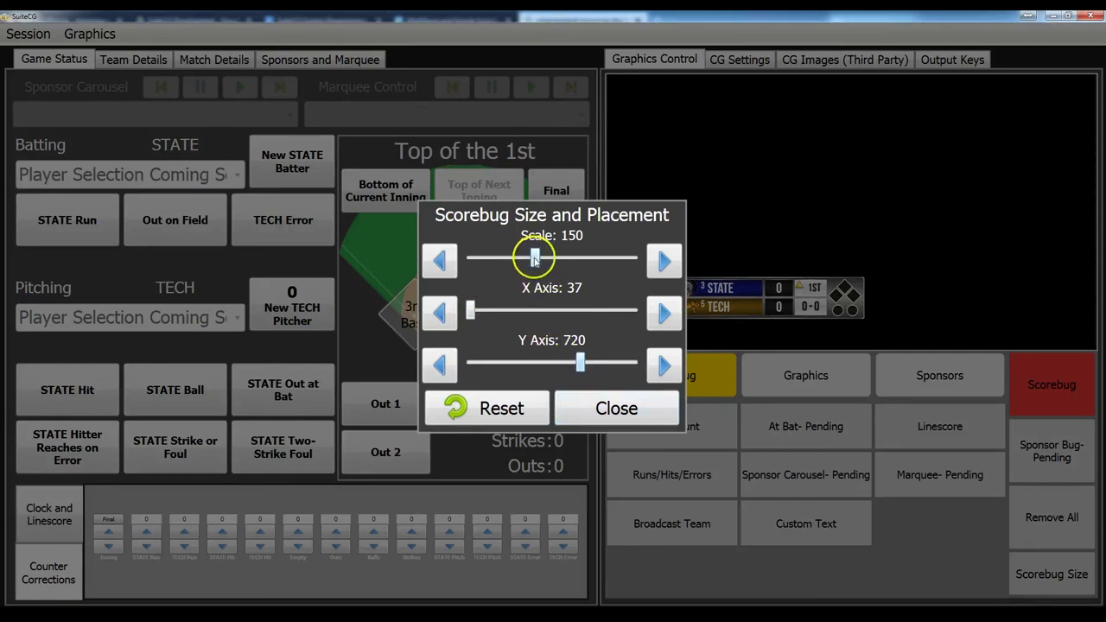
mouse_move(536, 260)
mouse_down()
mouse_move(501, 257)
mouse_move(518, 258)
mouse_up()
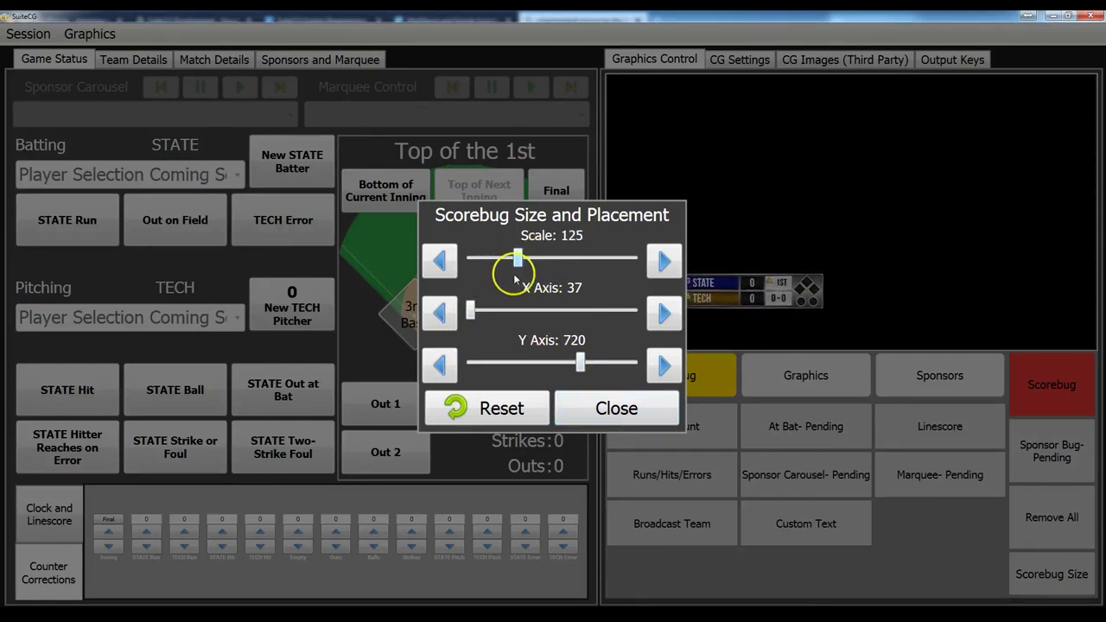
drag(580, 363, 585, 363)
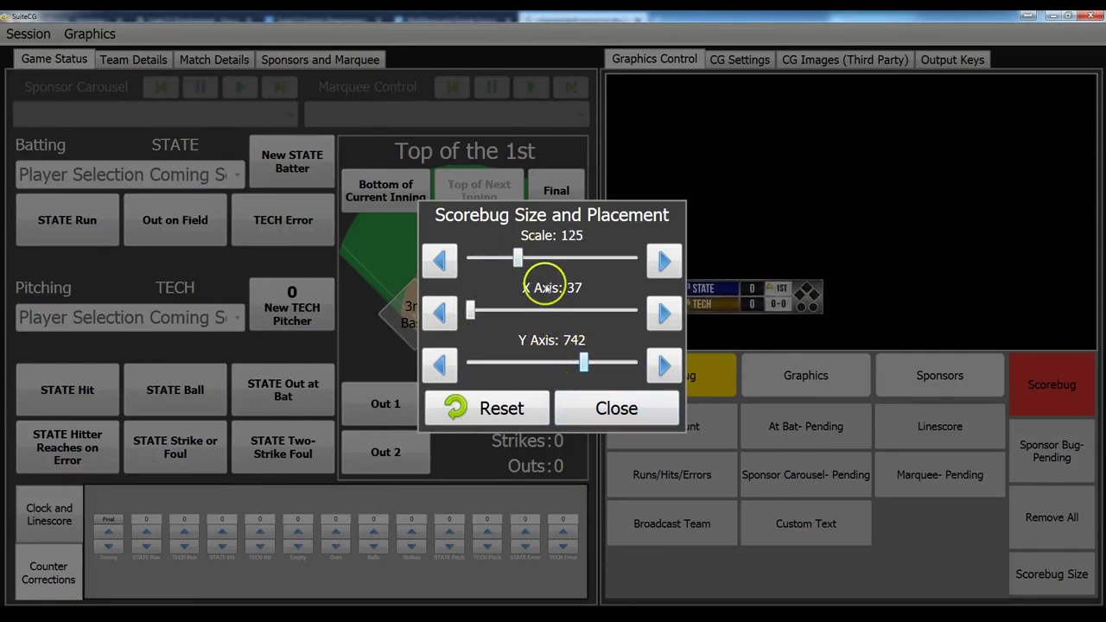
click(508, 408)
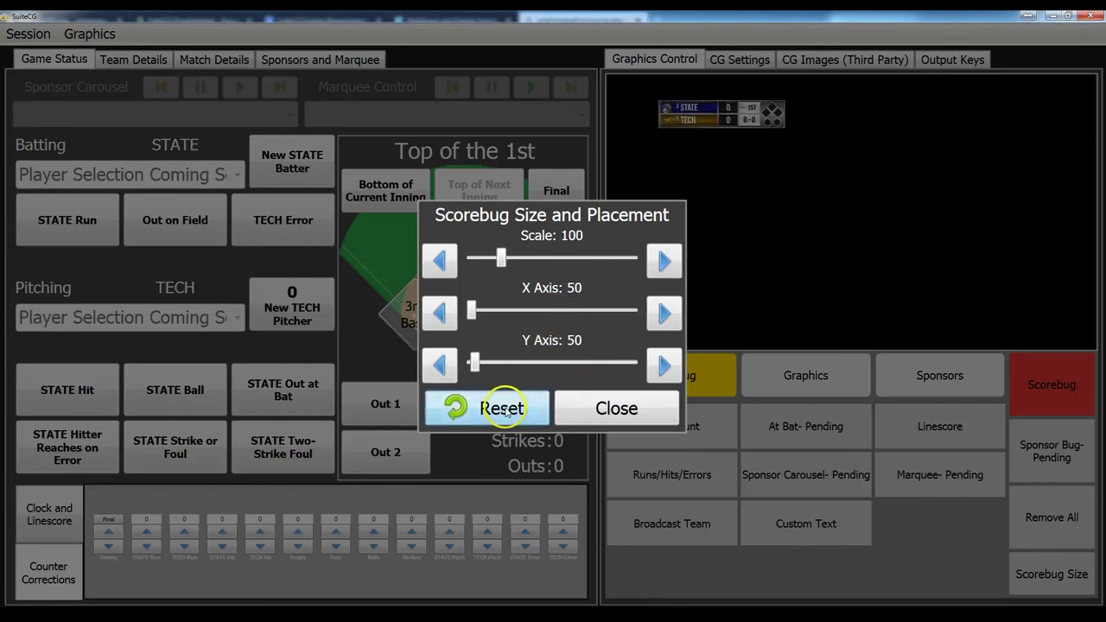
click(617, 409)
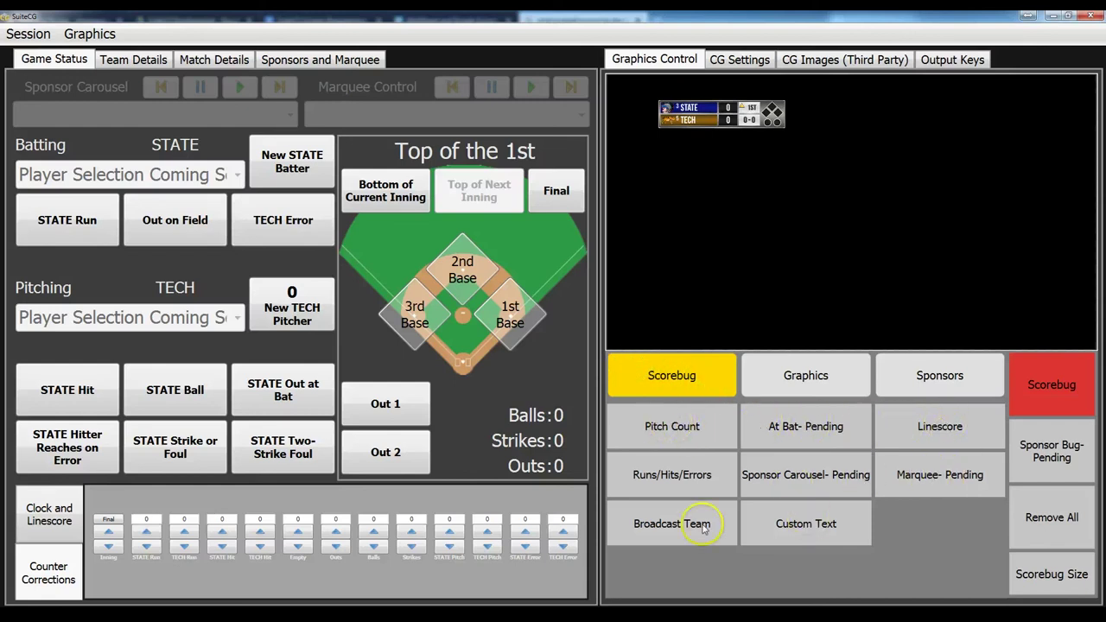
Add the pitch count box above the scorebug and try the linescore strip before removing it.
click(682, 427)
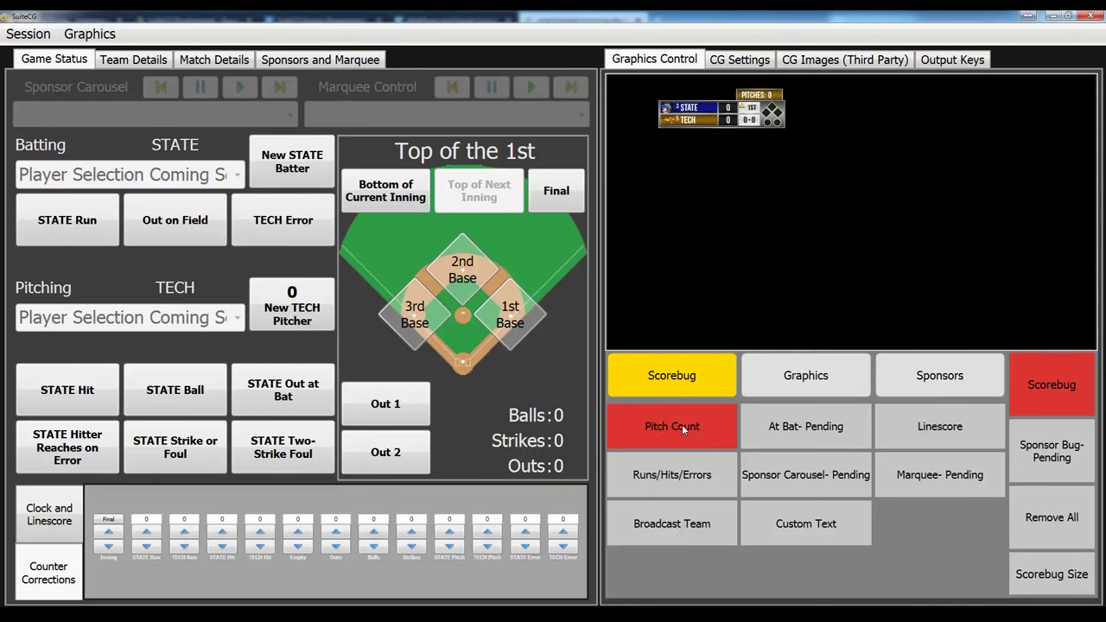
click(933, 427)
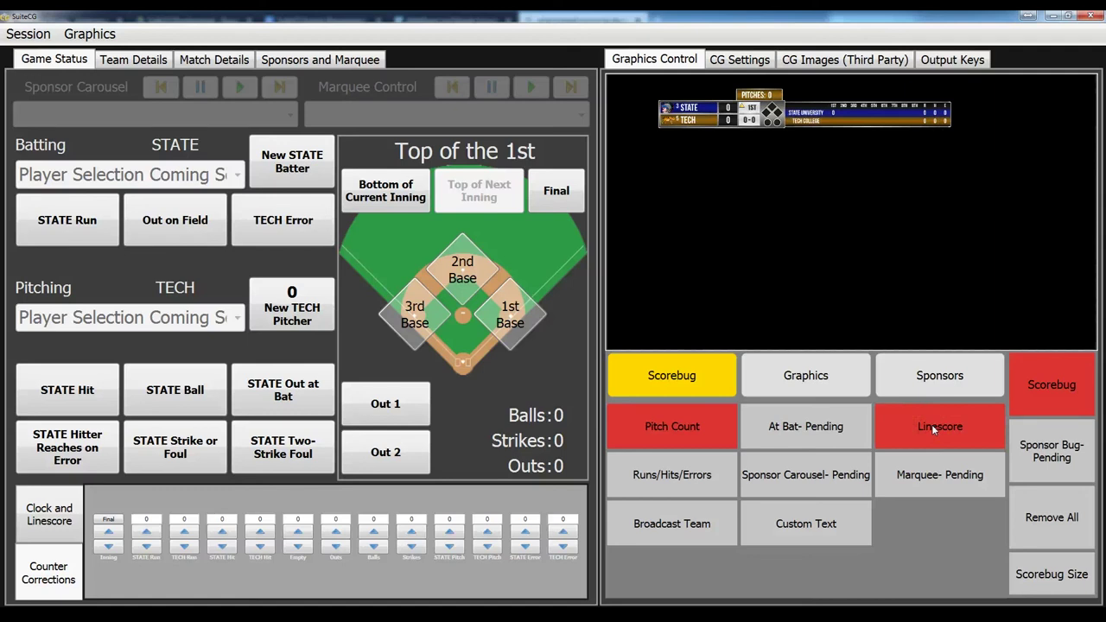
click(935, 430)
click(912, 424)
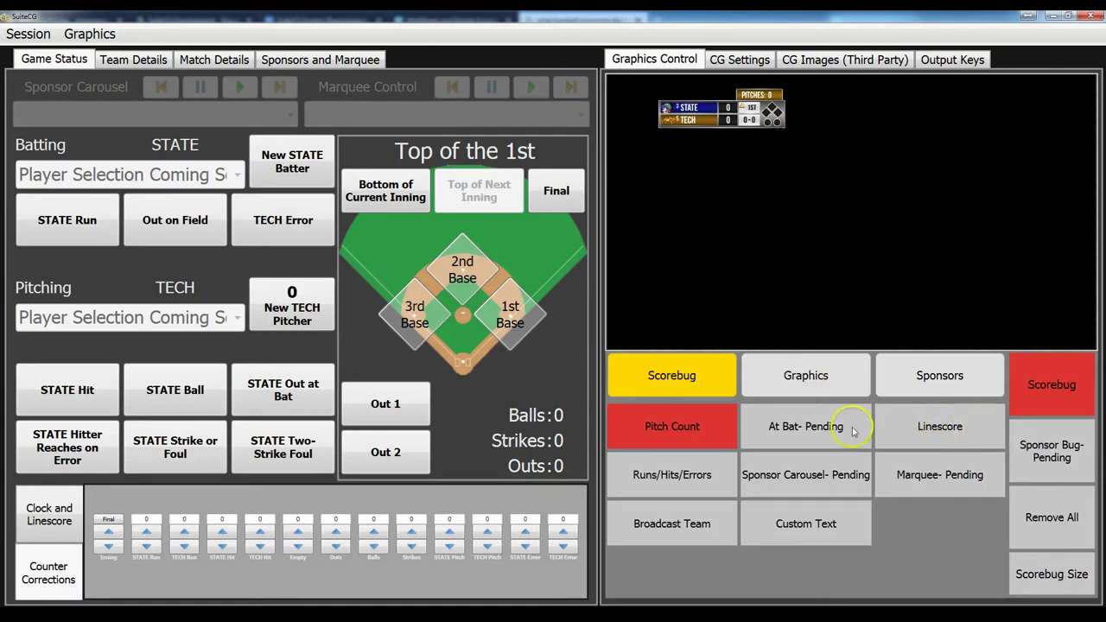
click(834, 386)
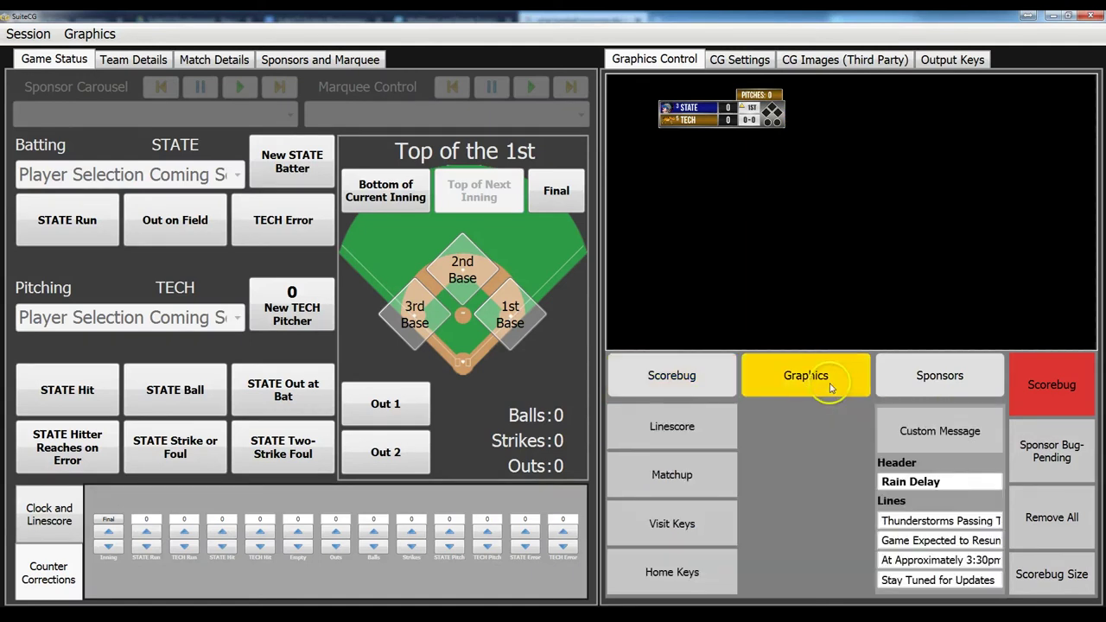
Put the full nine-inning linescore on air and start marking the game Final.
click(687, 429)
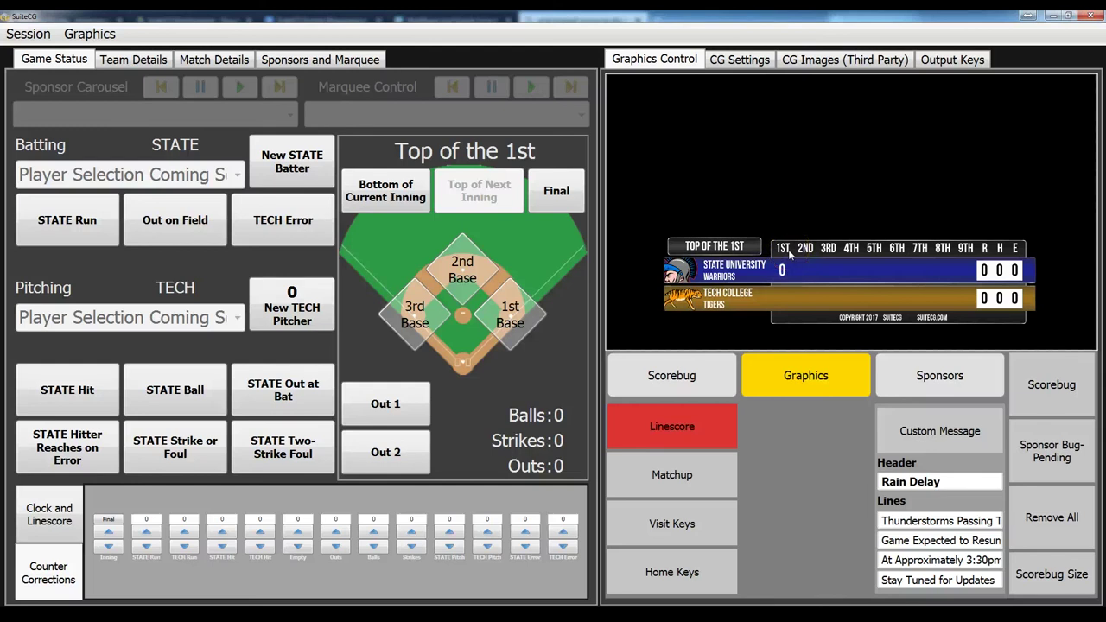
click(559, 197)
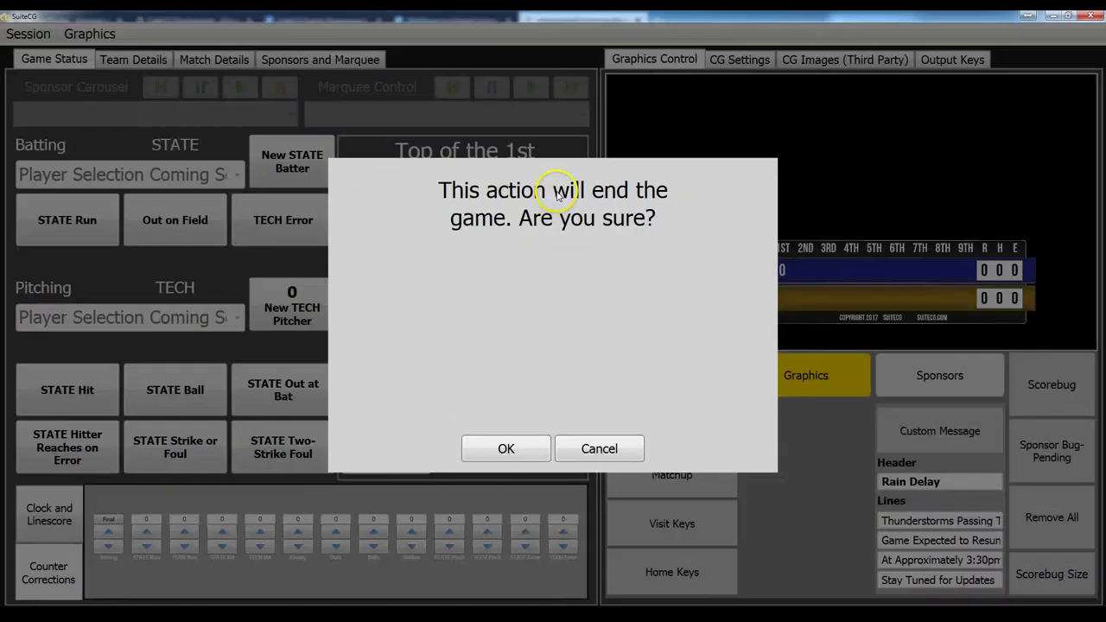
Confirm the game as Final, then revert it to Top of the 1st.
click(508, 449)
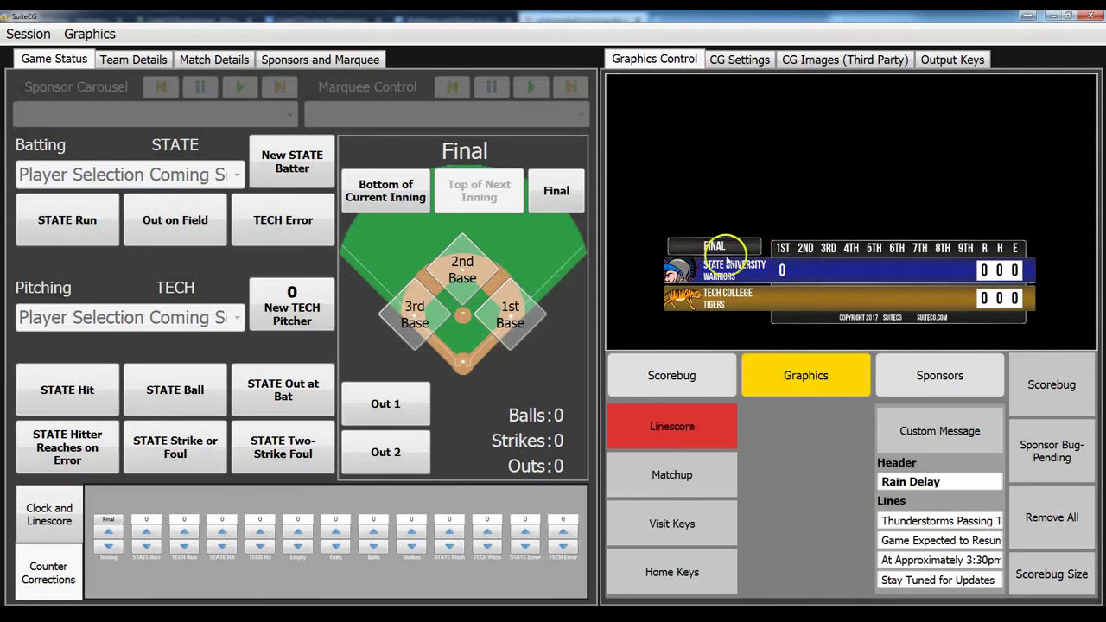
click(558, 191)
click(504, 448)
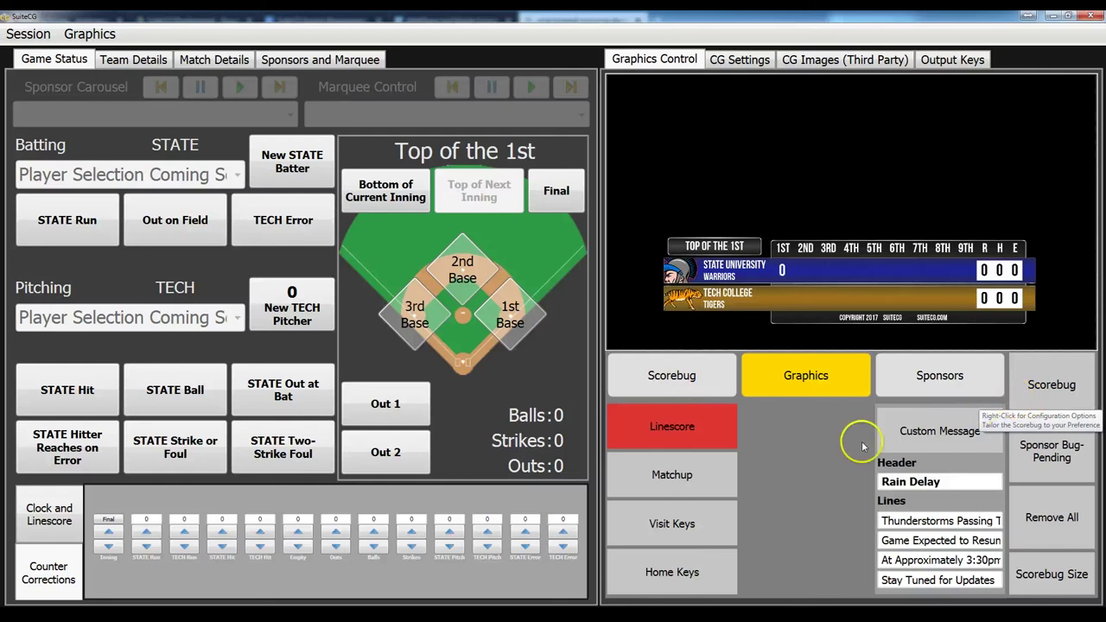
Put up the State Keys to the Game graphic and mark Key 1 and Key 3 achieved.
click(679, 526)
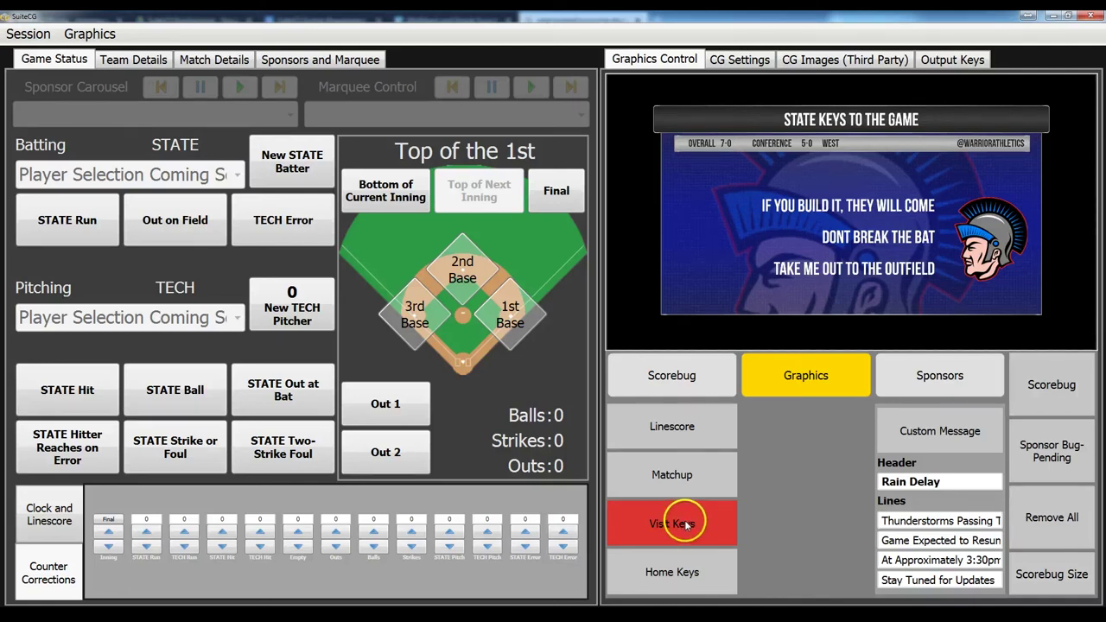
right_click(703, 524)
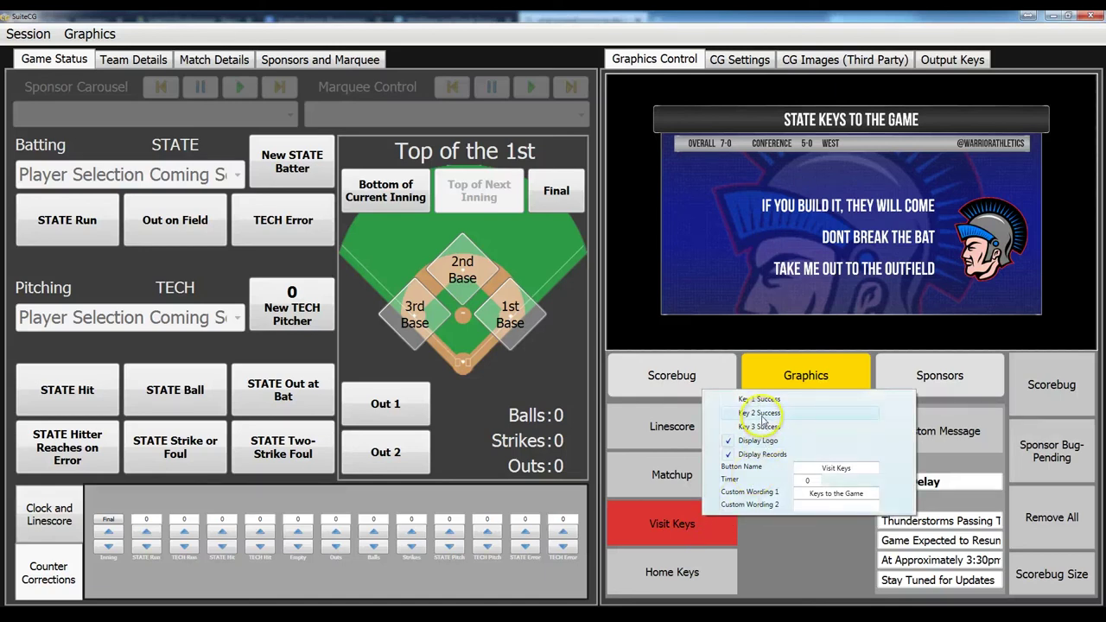
click(764, 410)
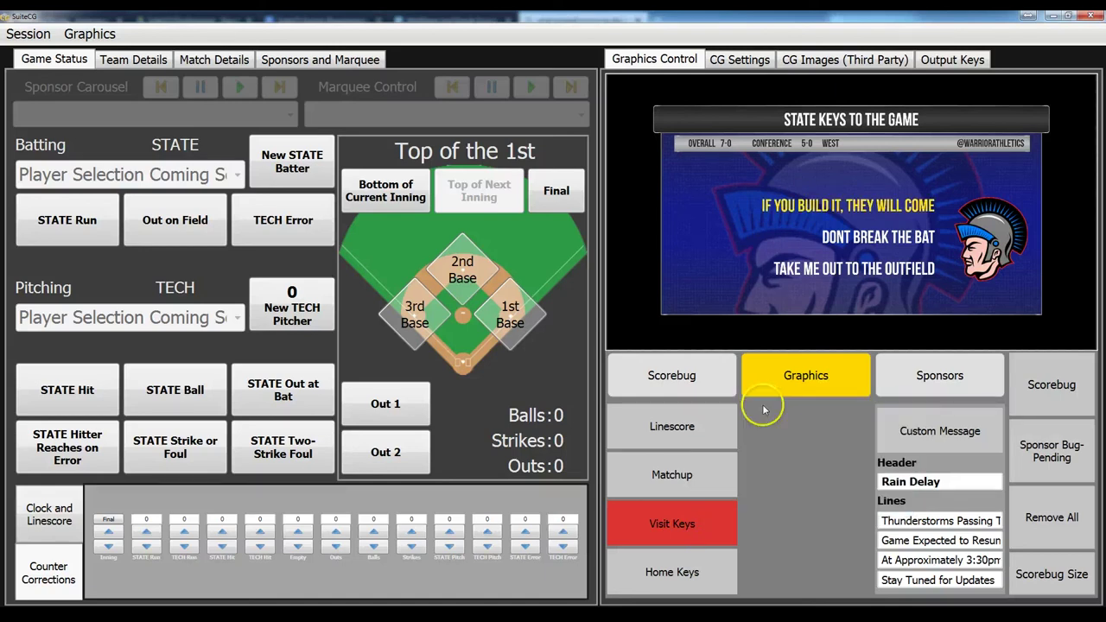
right_click(701, 524)
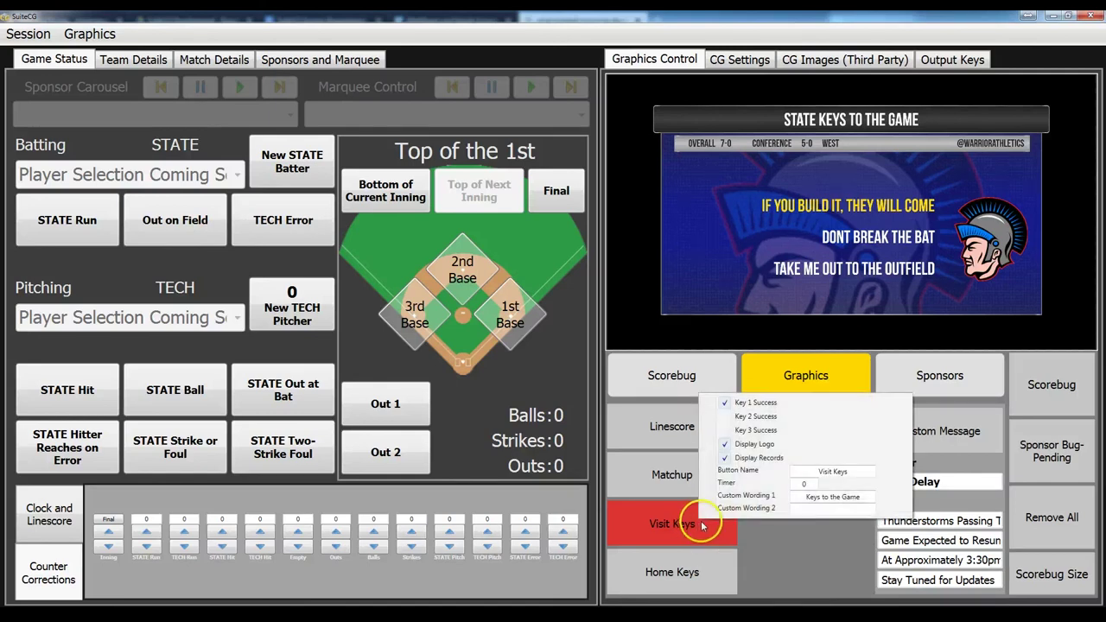
click(756, 431)
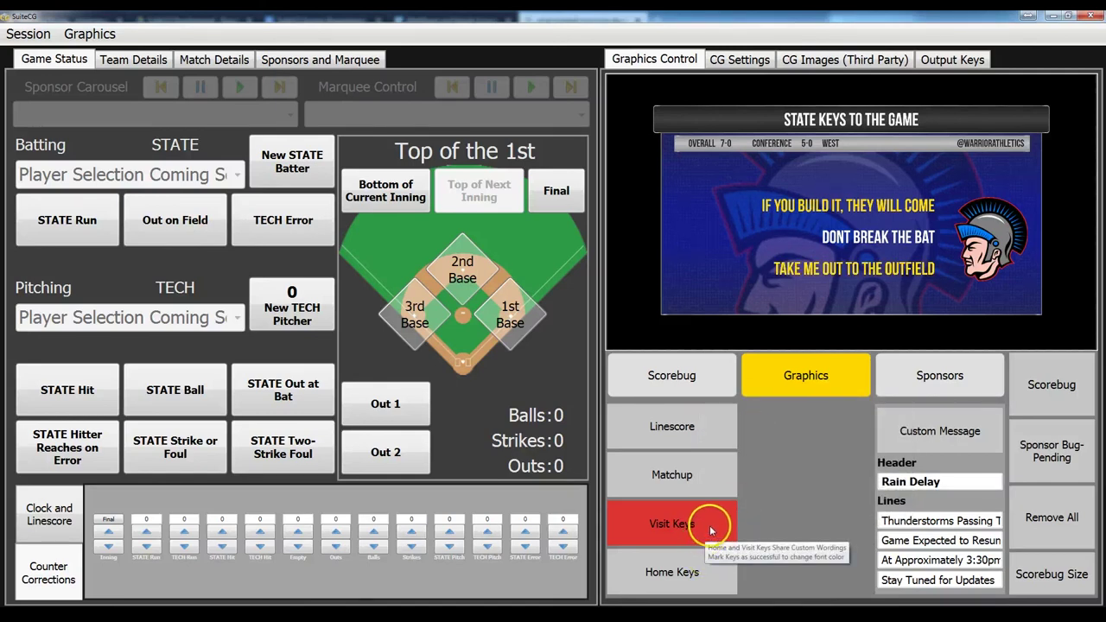
Unmark Key 3 and Key 1, then bring the scorebug back in place of the keys.
right_click(710, 527)
click(766, 437)
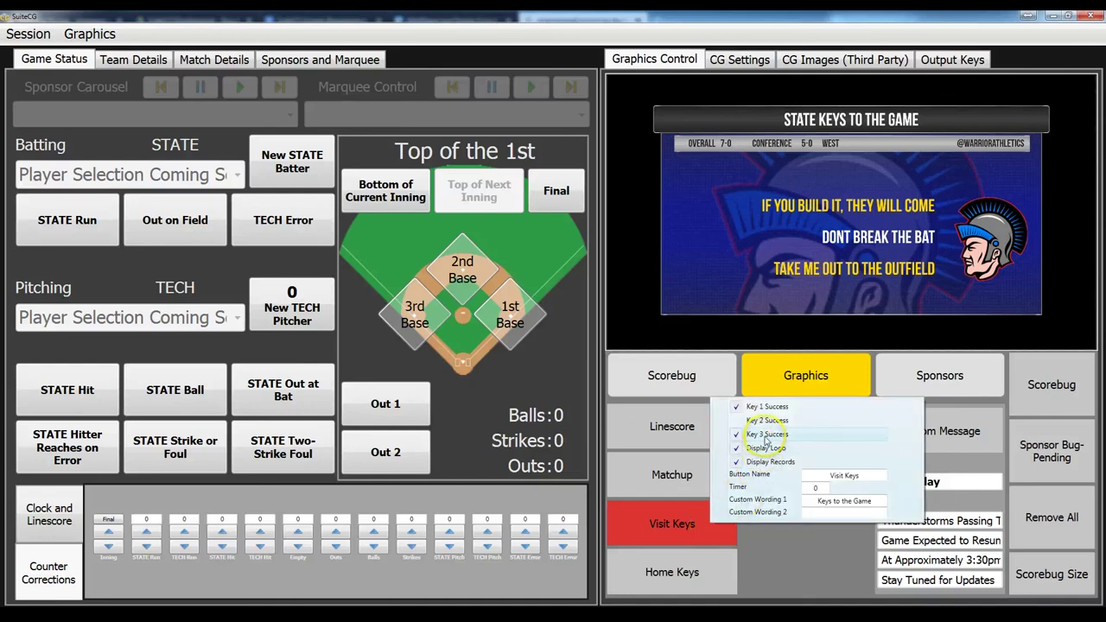
right_click(709, 514)
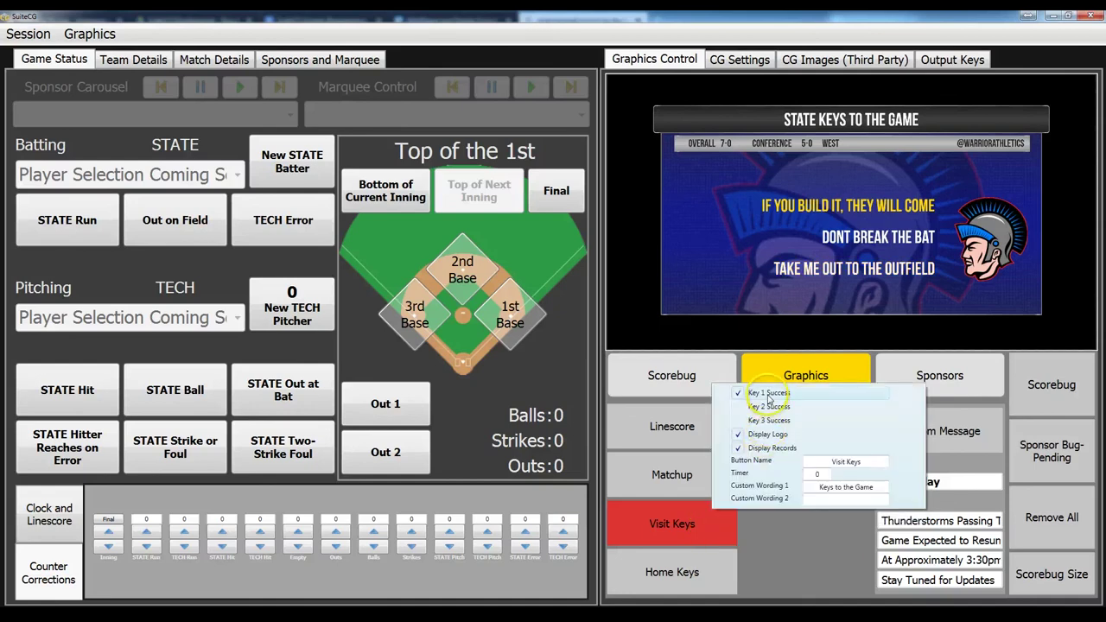
click(769, 398)
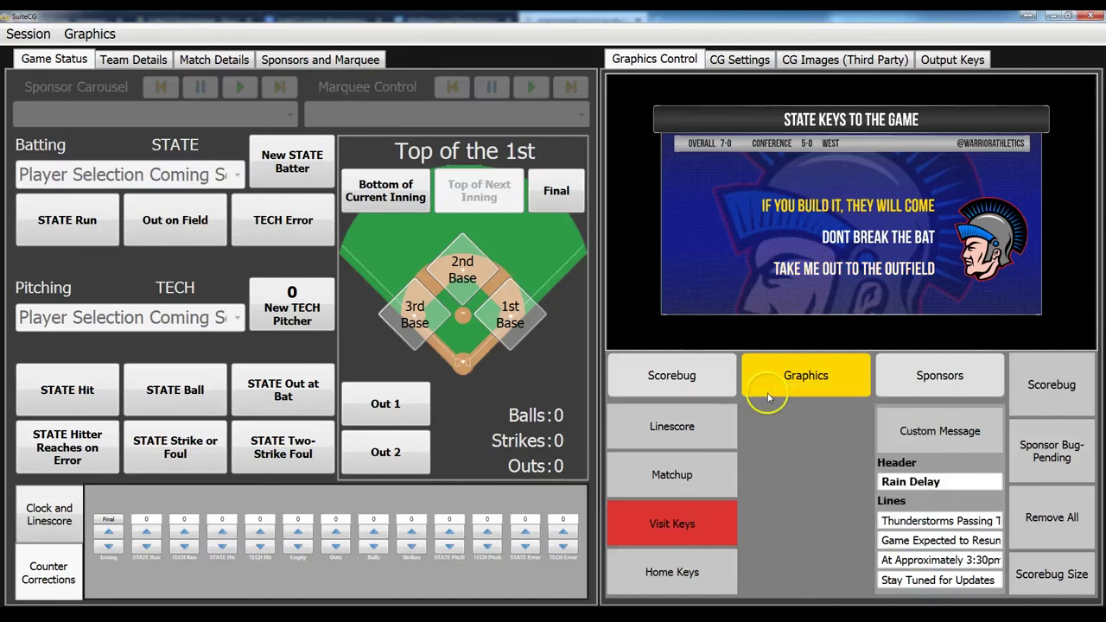
click(1054, 387)
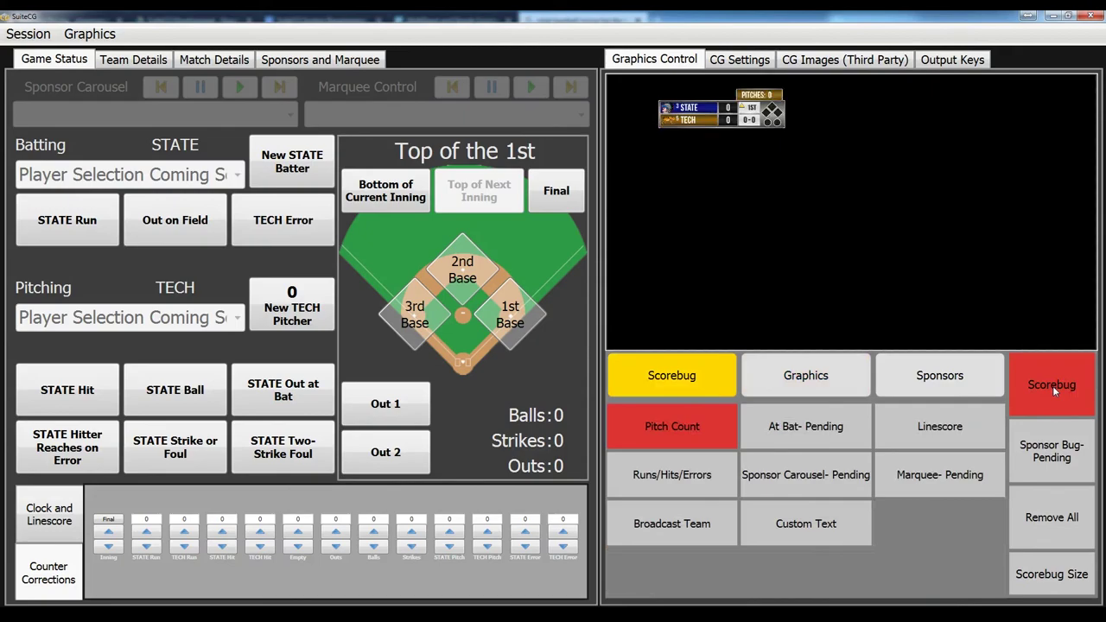
Enlarge the pitch-count scorebug to scale 118, then view the Team Details page.
click(1055, 574)
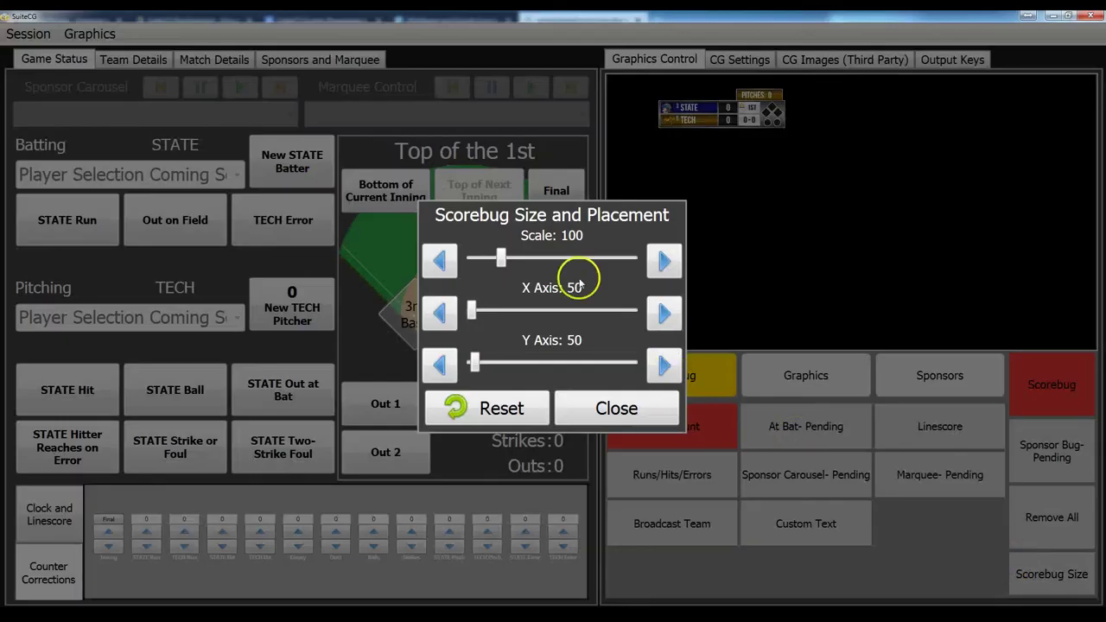
drag(500, 257, 514, 257)
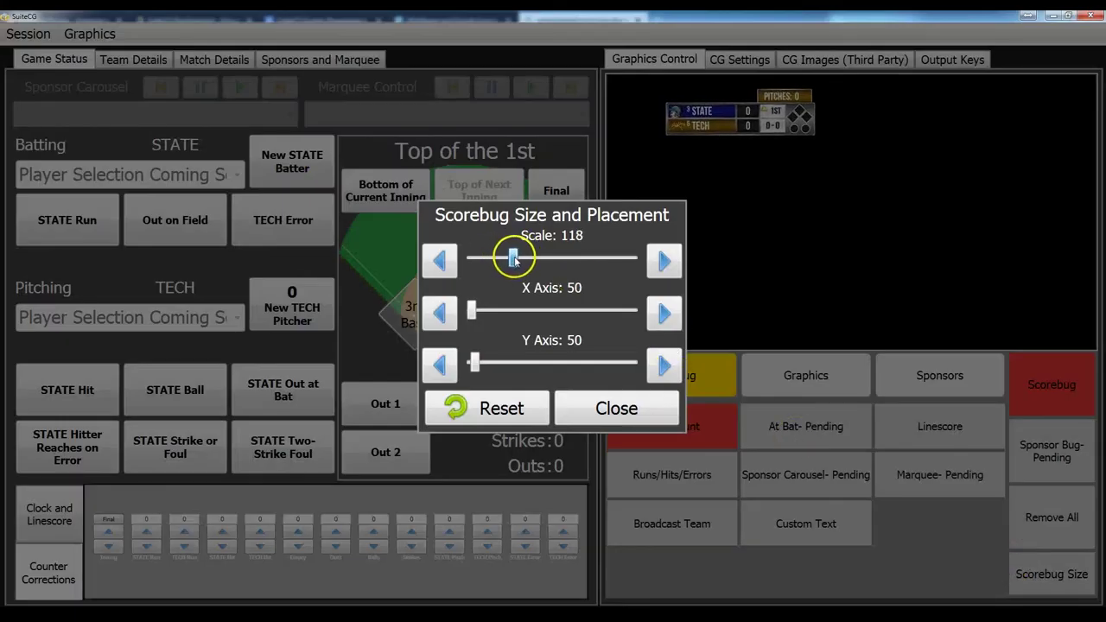
click(612, 415)
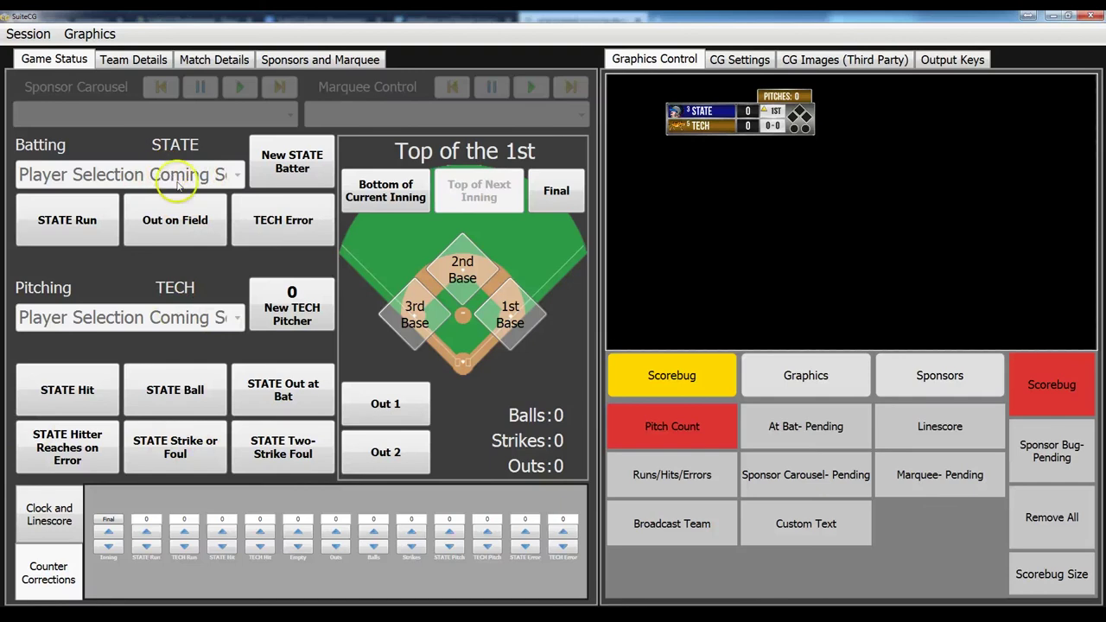
click(117, 58)
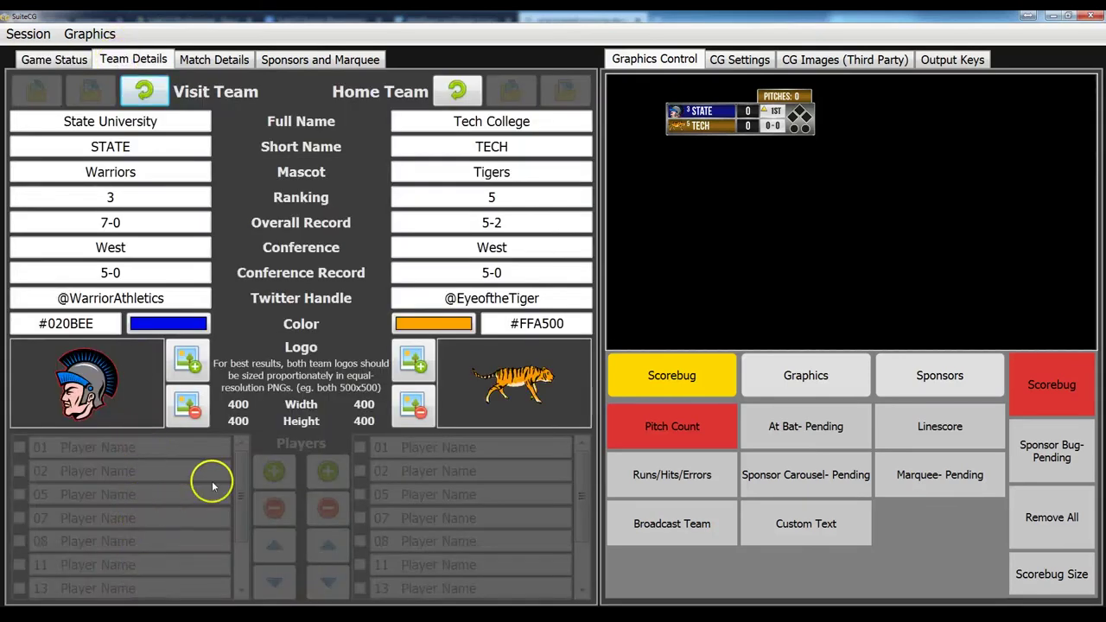
click(52, 59)
click(128, 59)
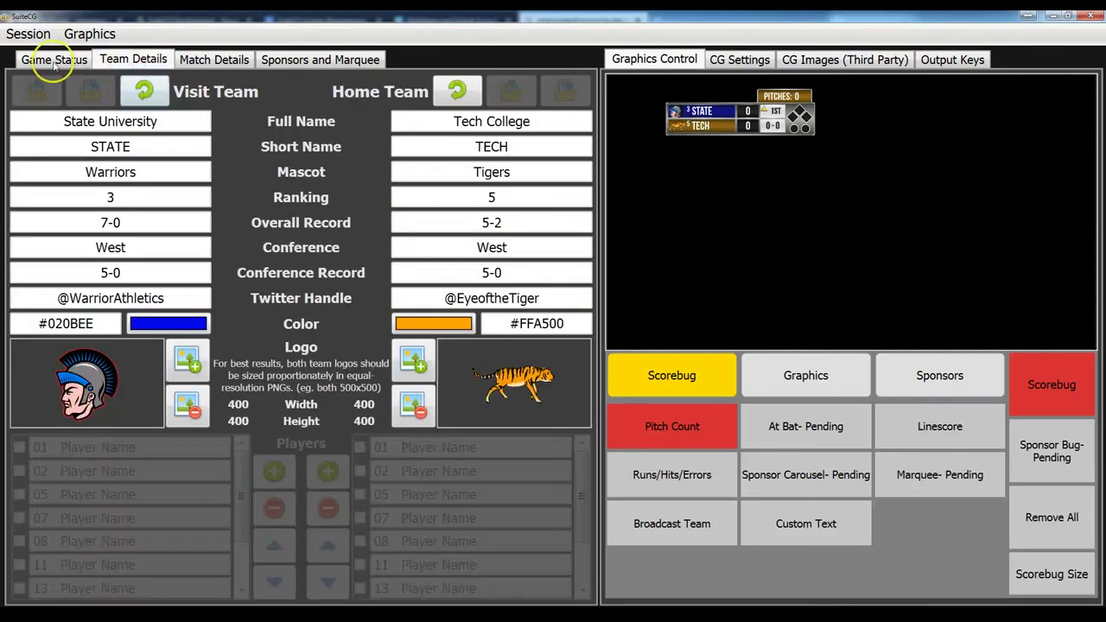
click(45, 61)
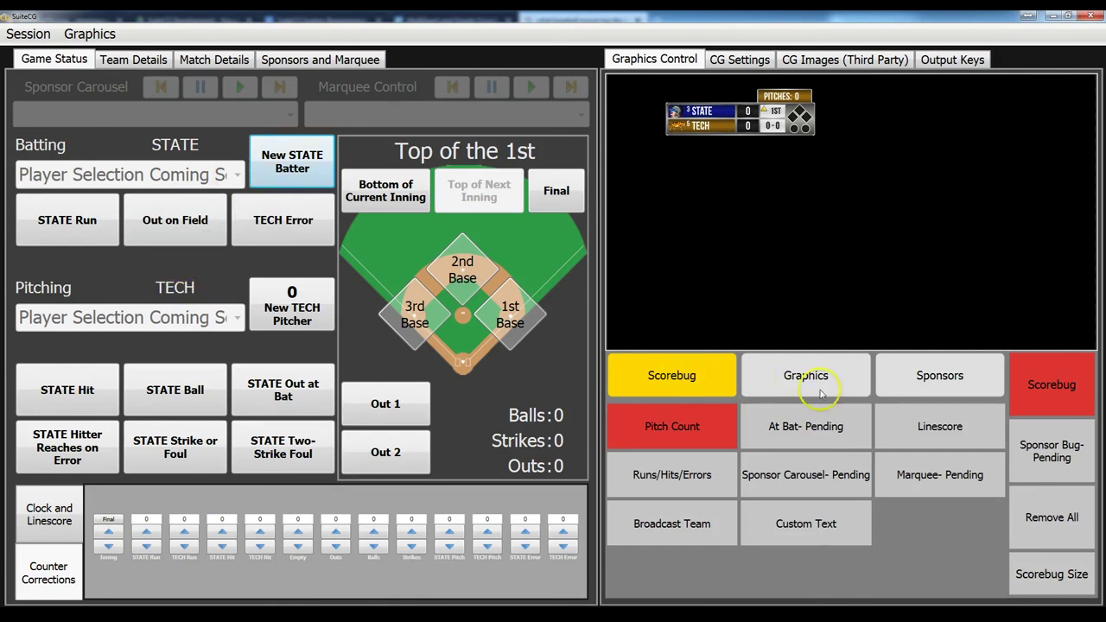
click(807, 424)
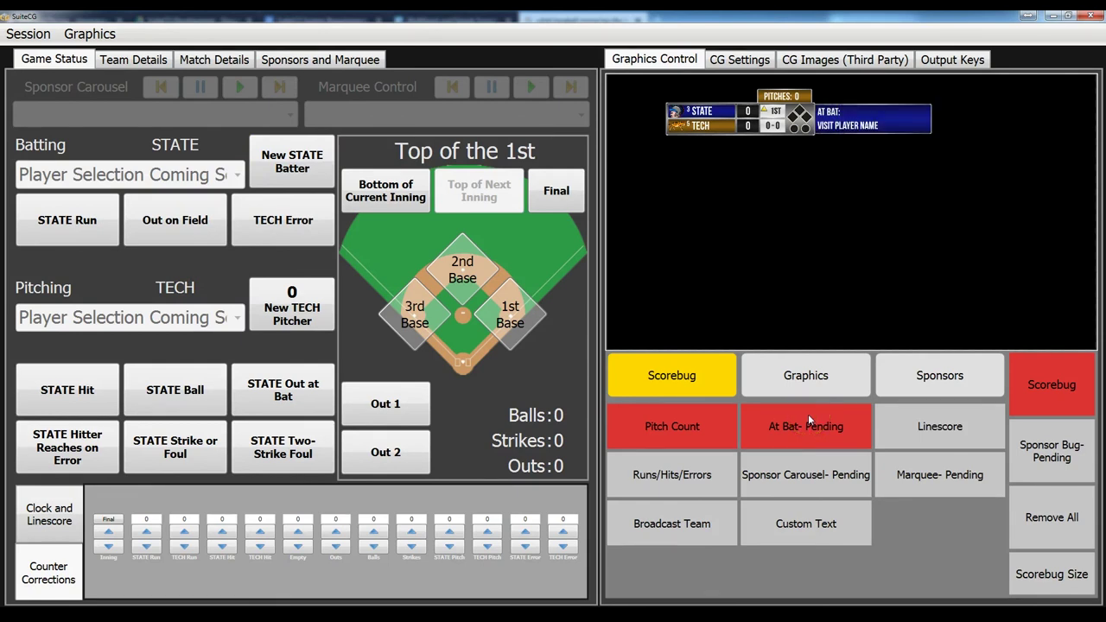
click(808, 415)
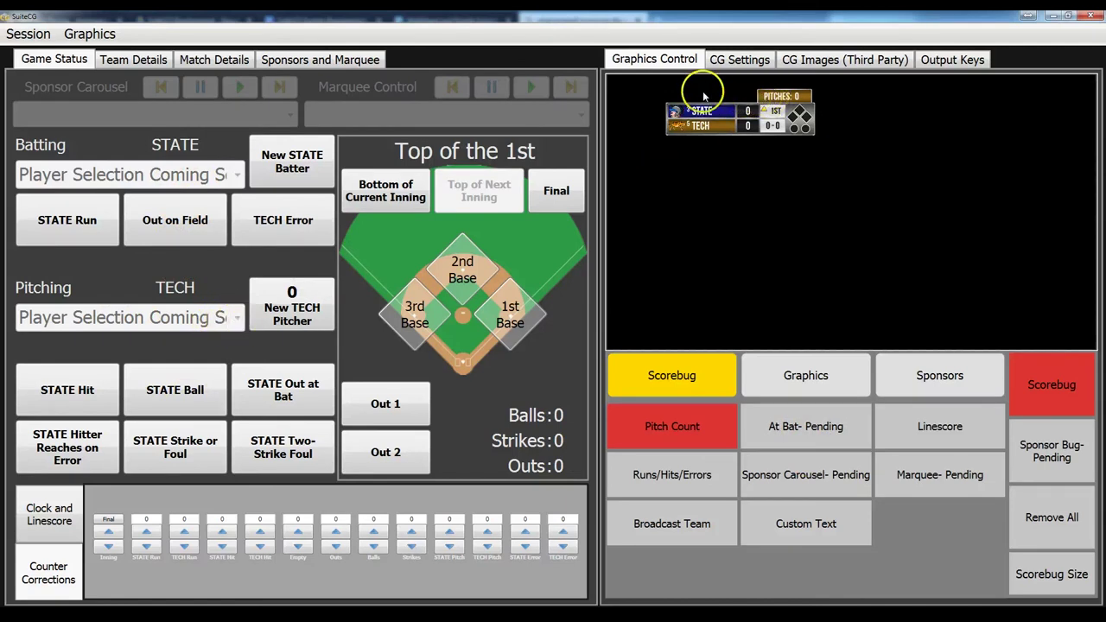
Record a ball and an out at bat for STATE, marking Out 1 on the scorebug.
click(176, 401)
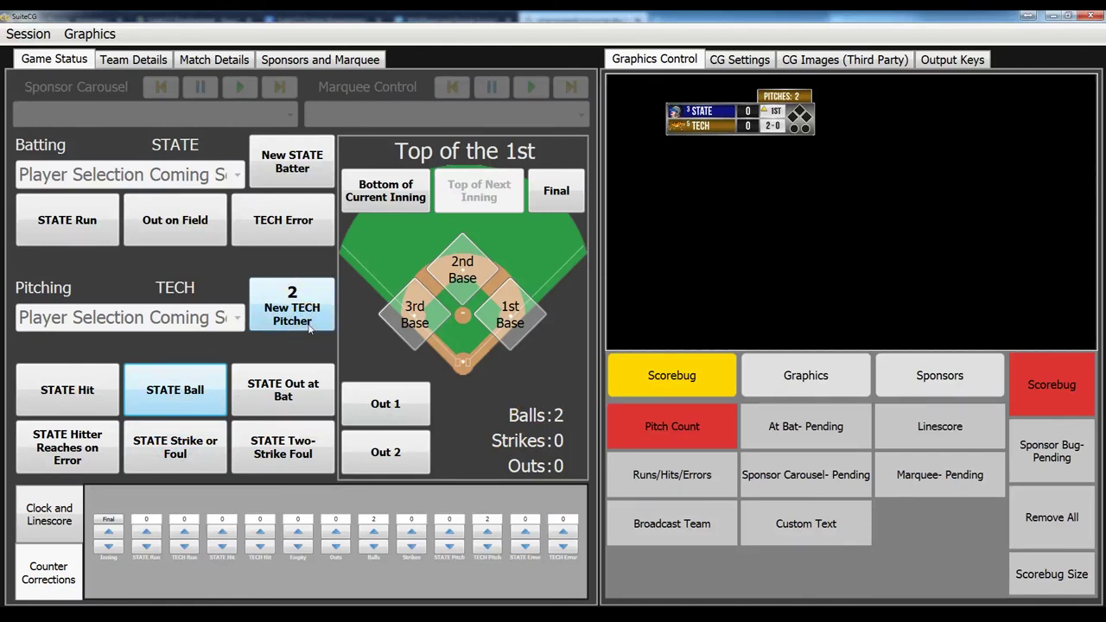
click(287, 397)
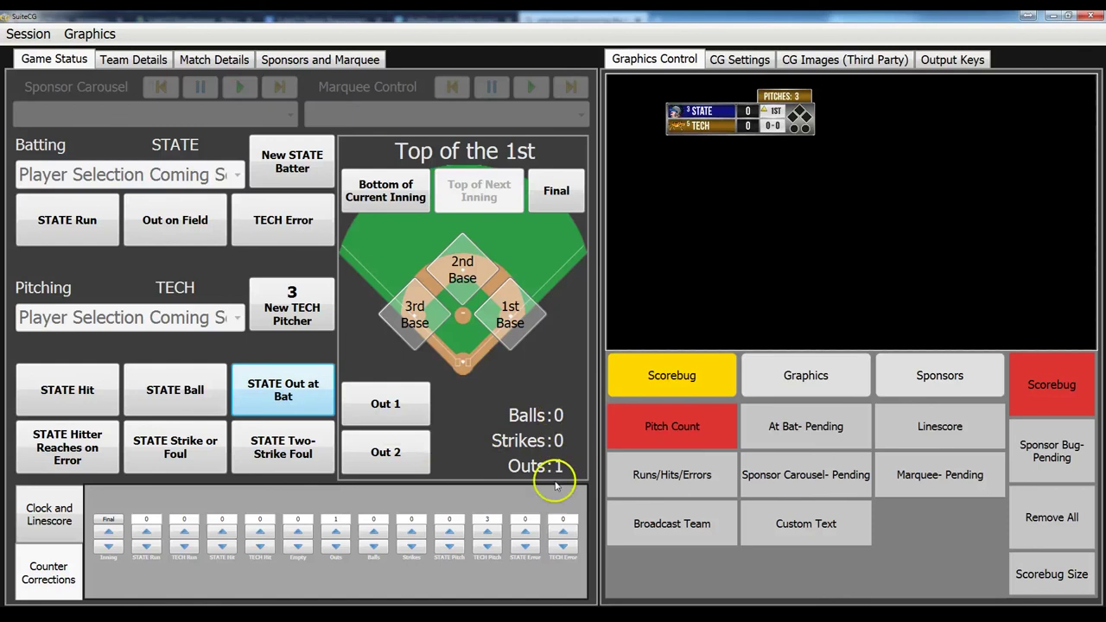
click(393, 403)
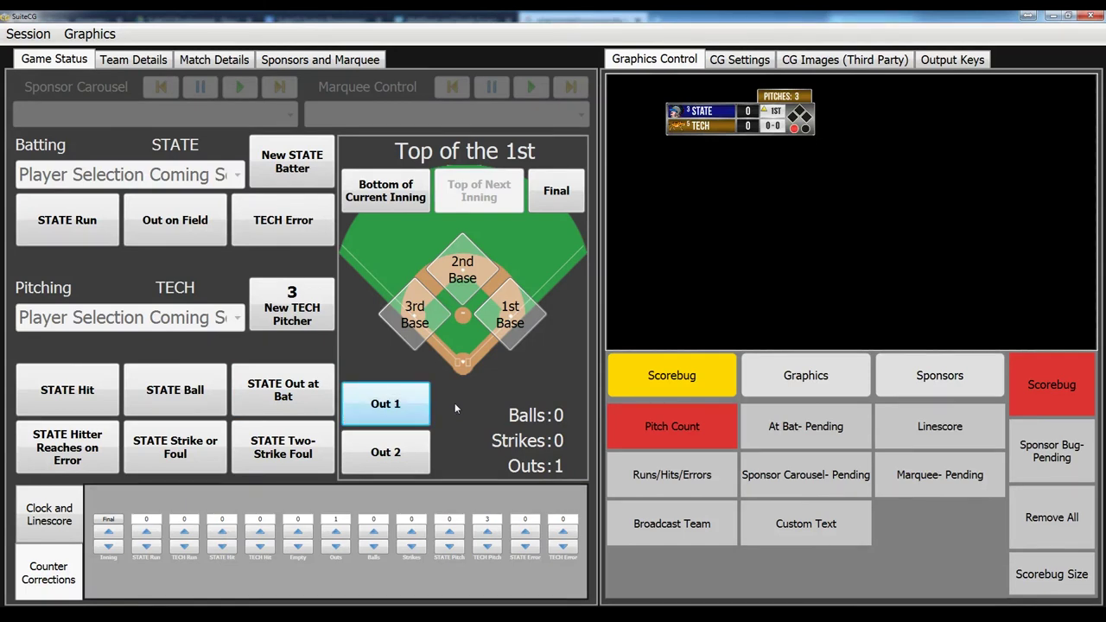
click(441, 411)
click(415, 398)
Show the Clock and Linescore panel with the 00:00:00 clock after checking Counter Corrections.
click(48, 515)
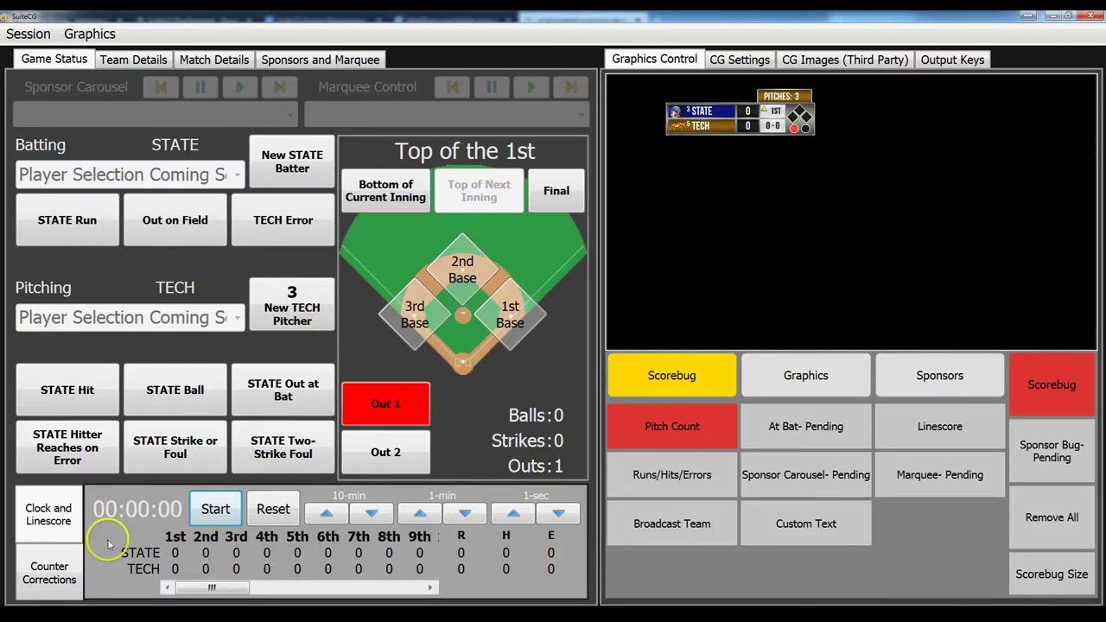
click(49, 574)
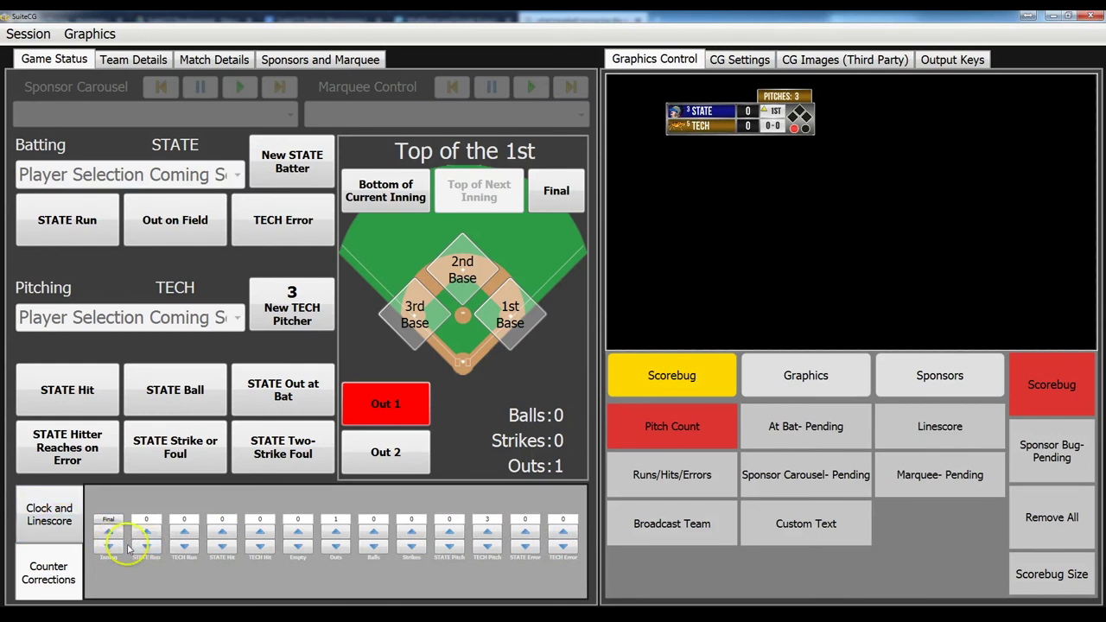
click(33, 507)
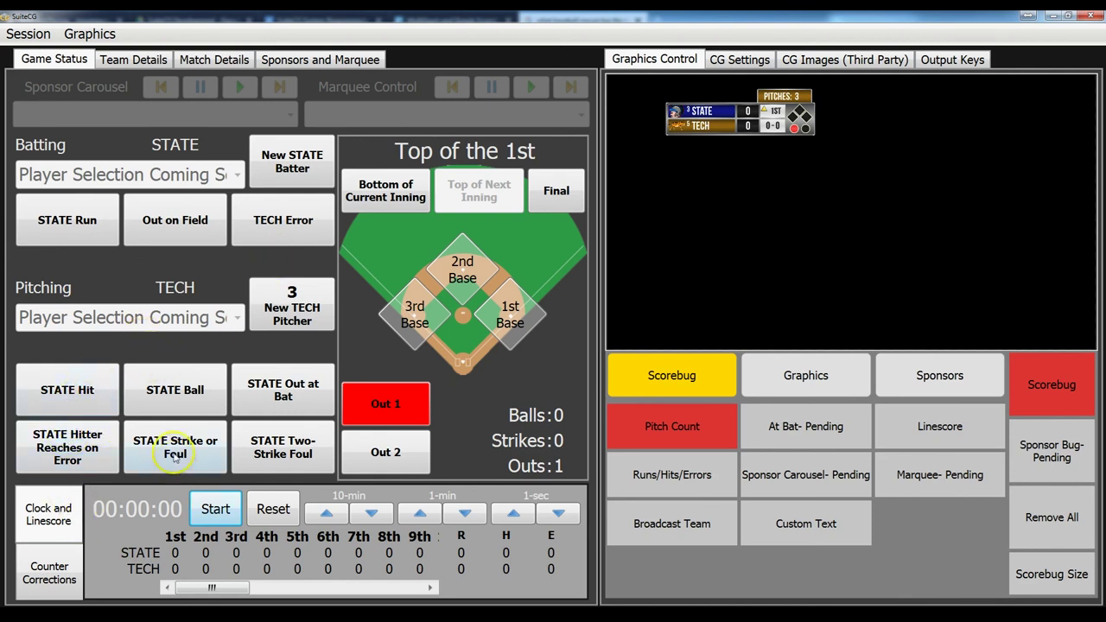
Credit STATE with a hit and place a runner on first base, leaving second empty.
click(94, 396)
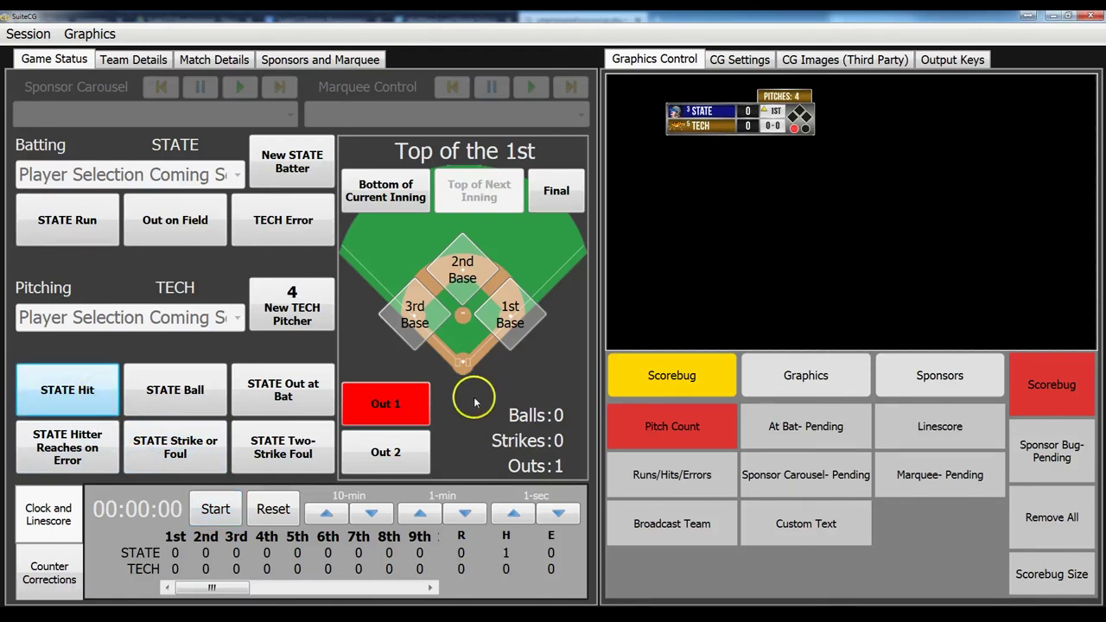
click(508, 327)
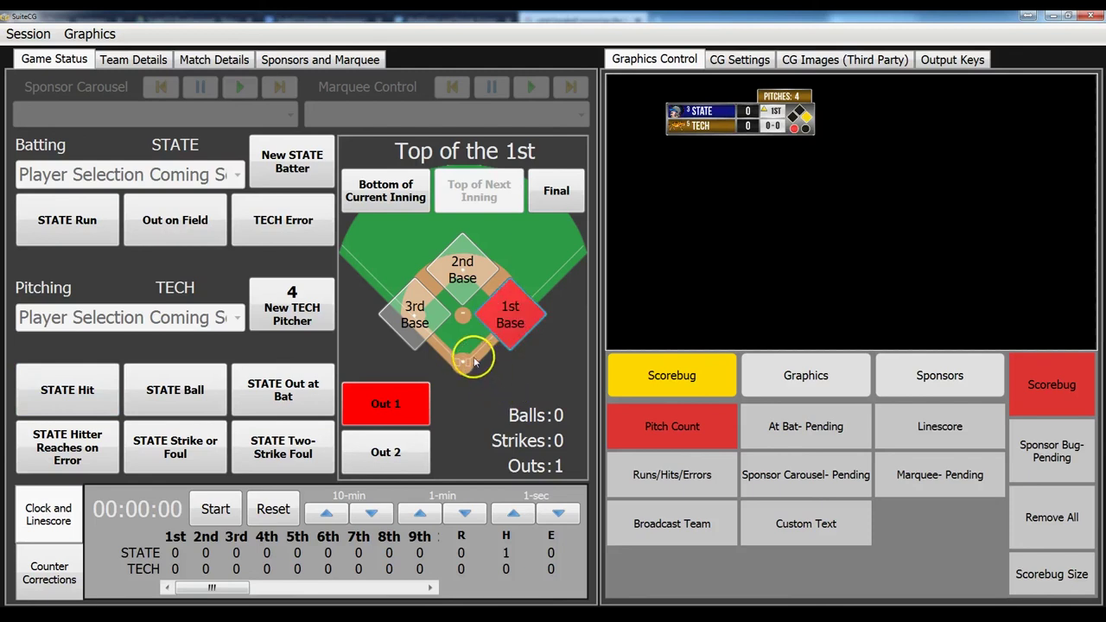
click(453, 290)
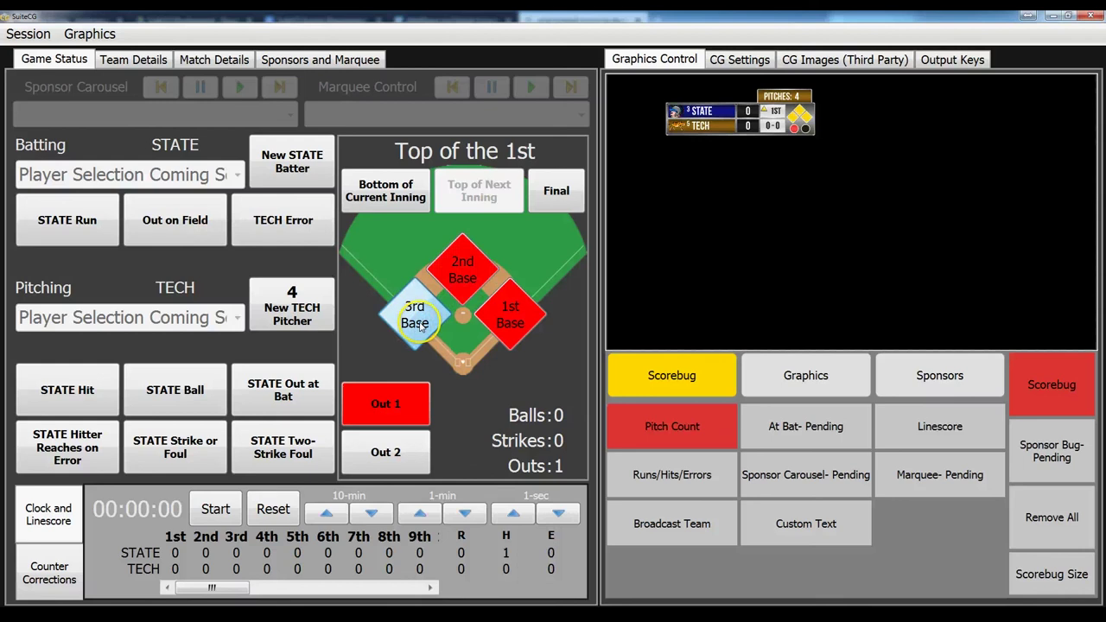
click(465, 264)
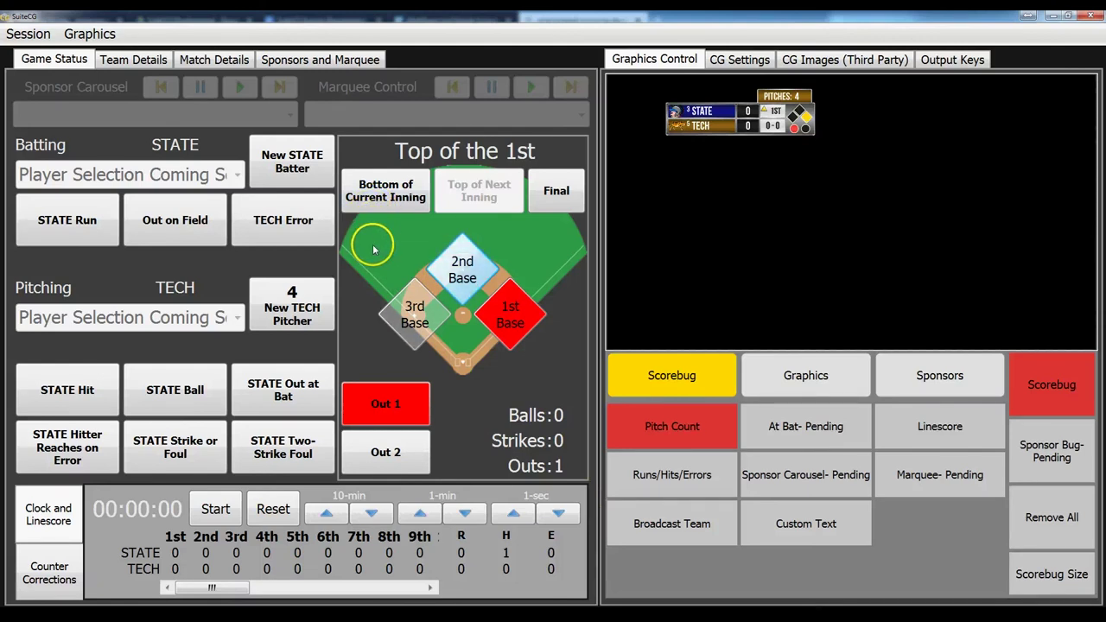
click(394, 202)
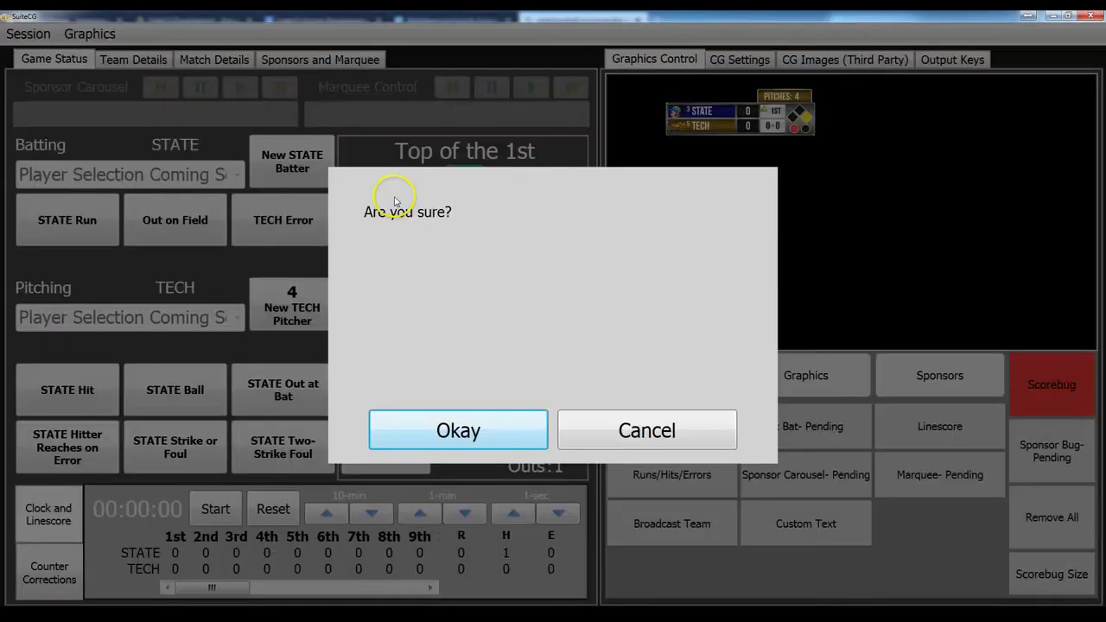
Confirm the move to Bottom of the 1st and add the linescore beside the scorebug.
click(457, 435)
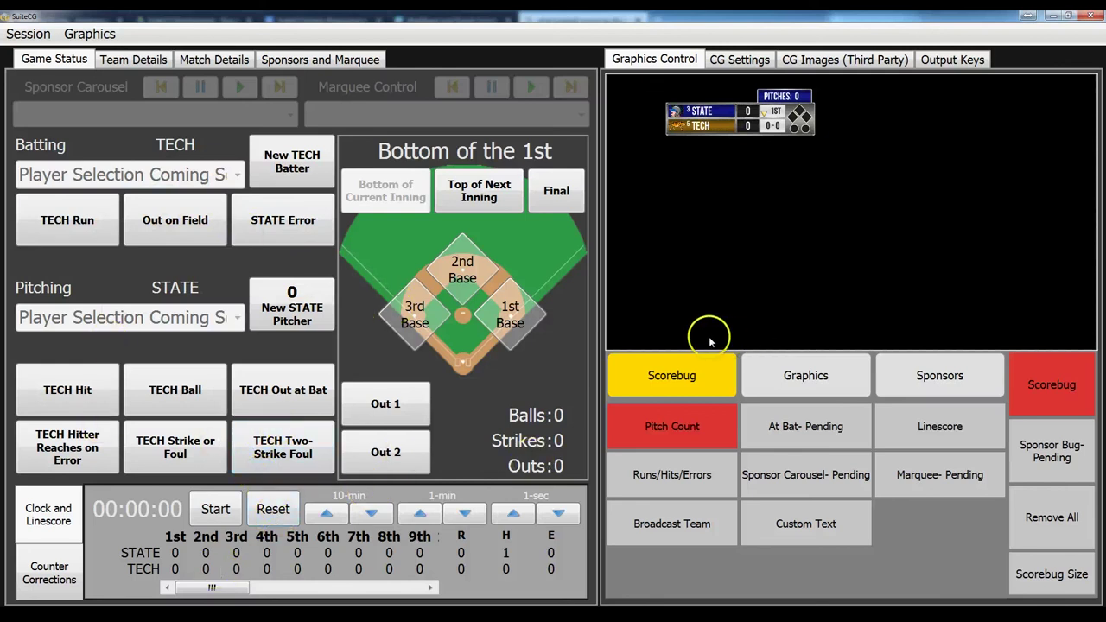
click(949, 433)
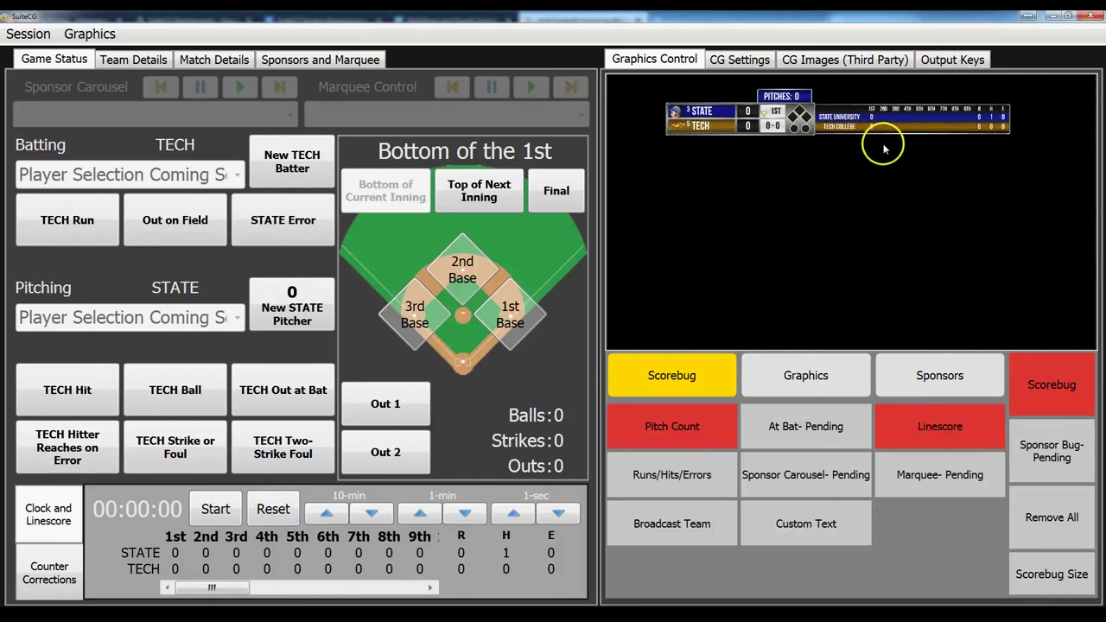
Remove the linescore and advance the game to Top of the 2nd with STATE batting.
click(940, 425)
click(481, 197)
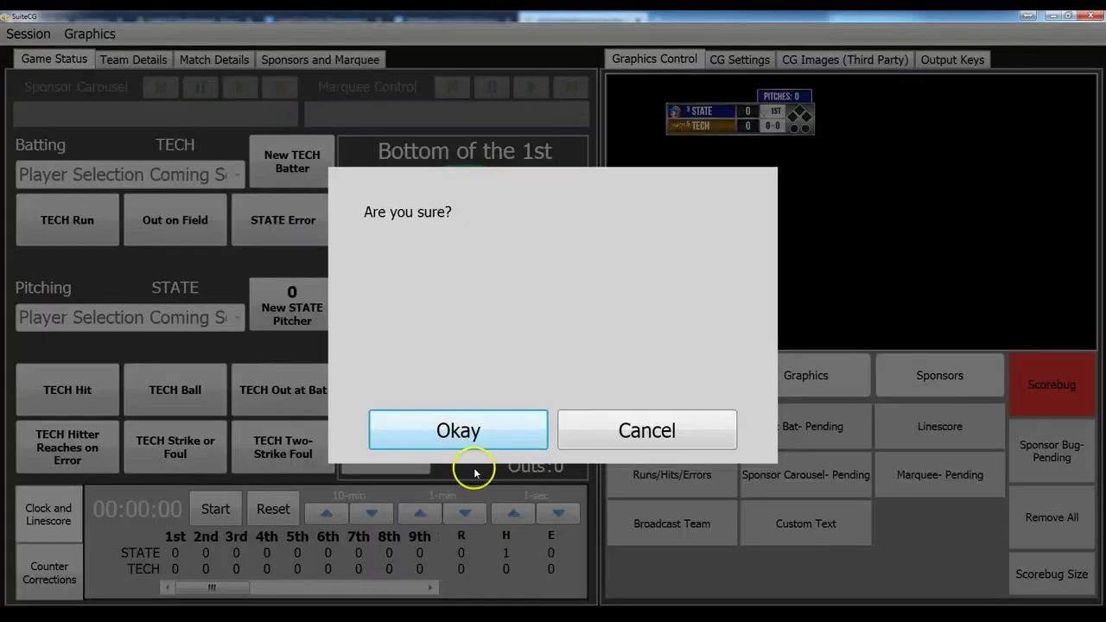
click(476, 438)
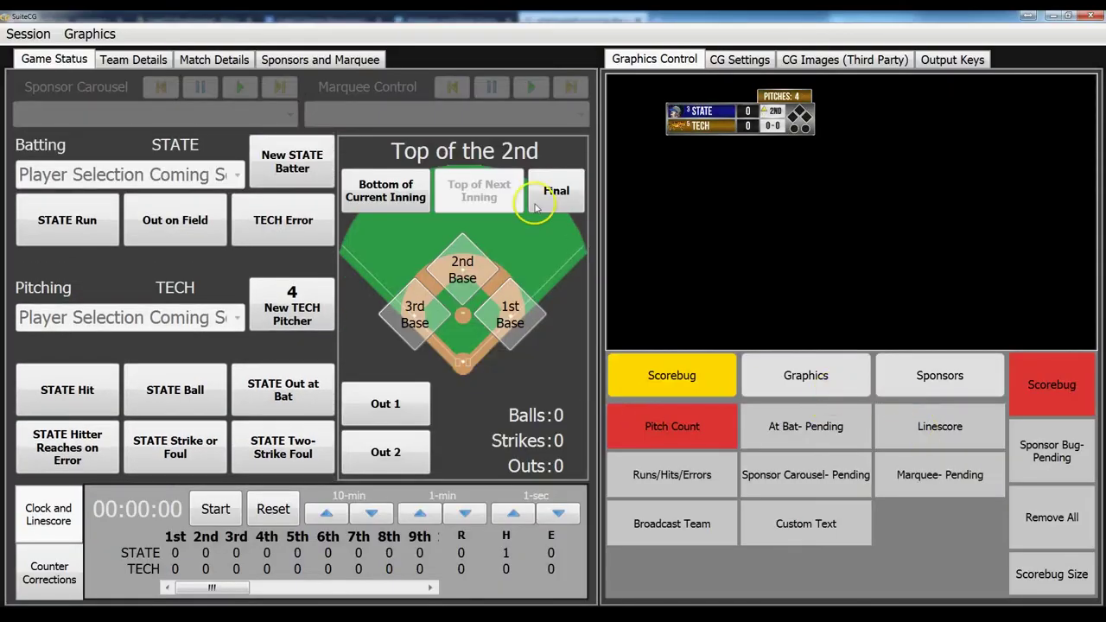
click(929, 443)
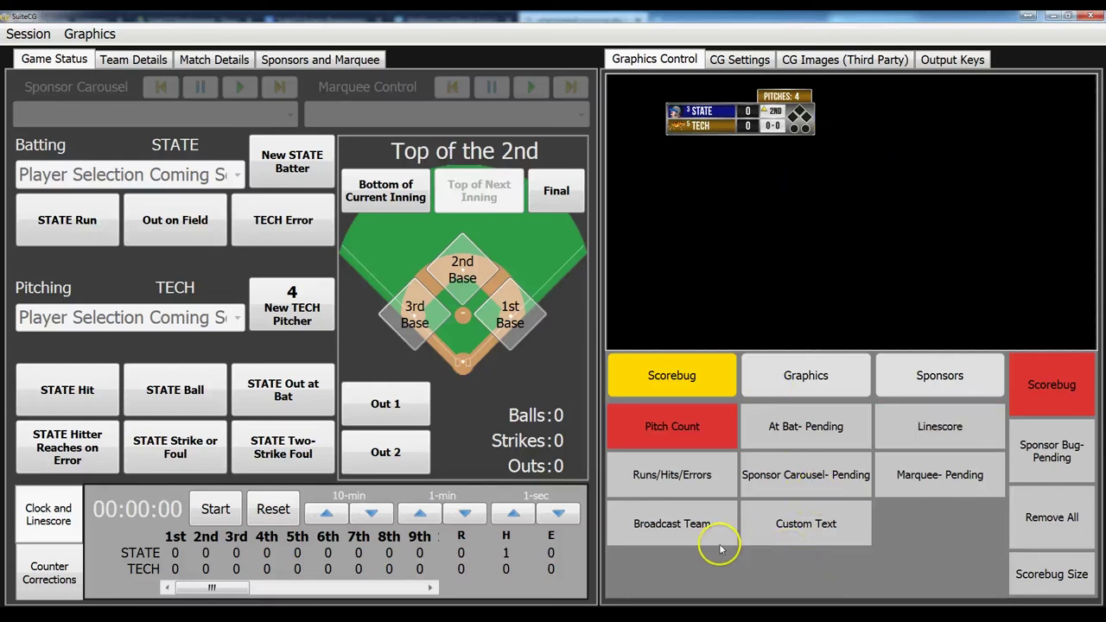
Open Match Details with the broadcast team graphic on air.
click(701, 527)
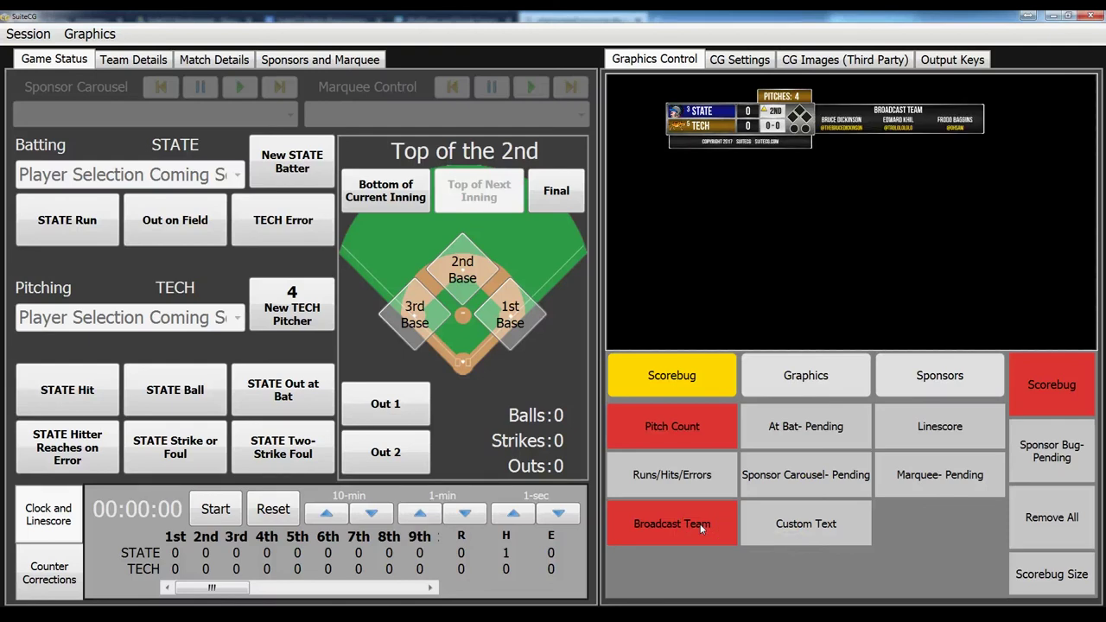
click(230, 61)
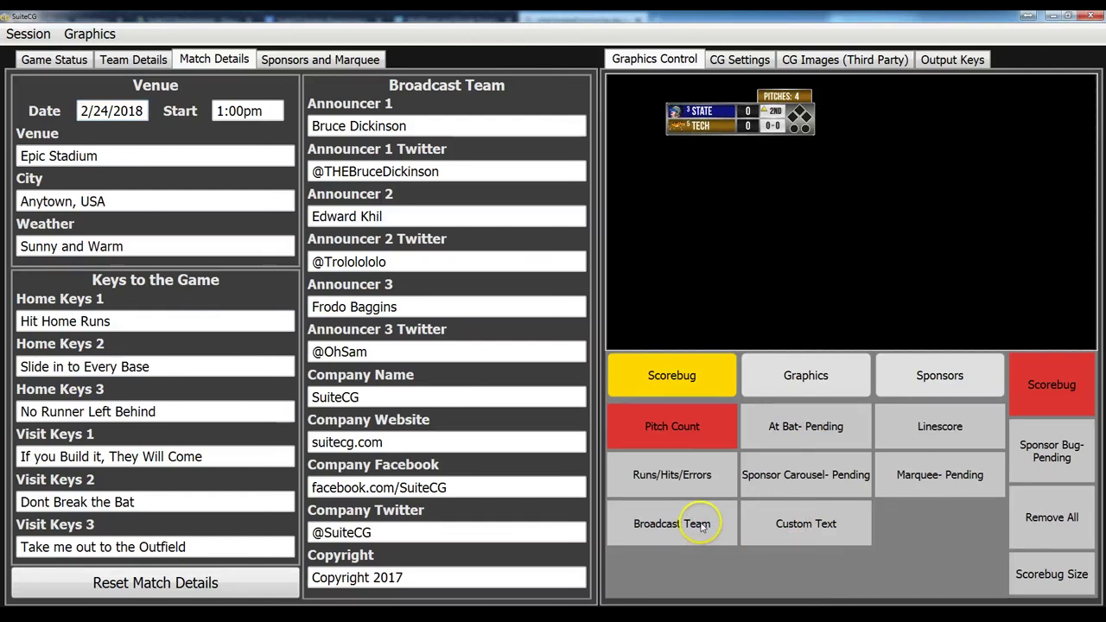
click(700, 525)
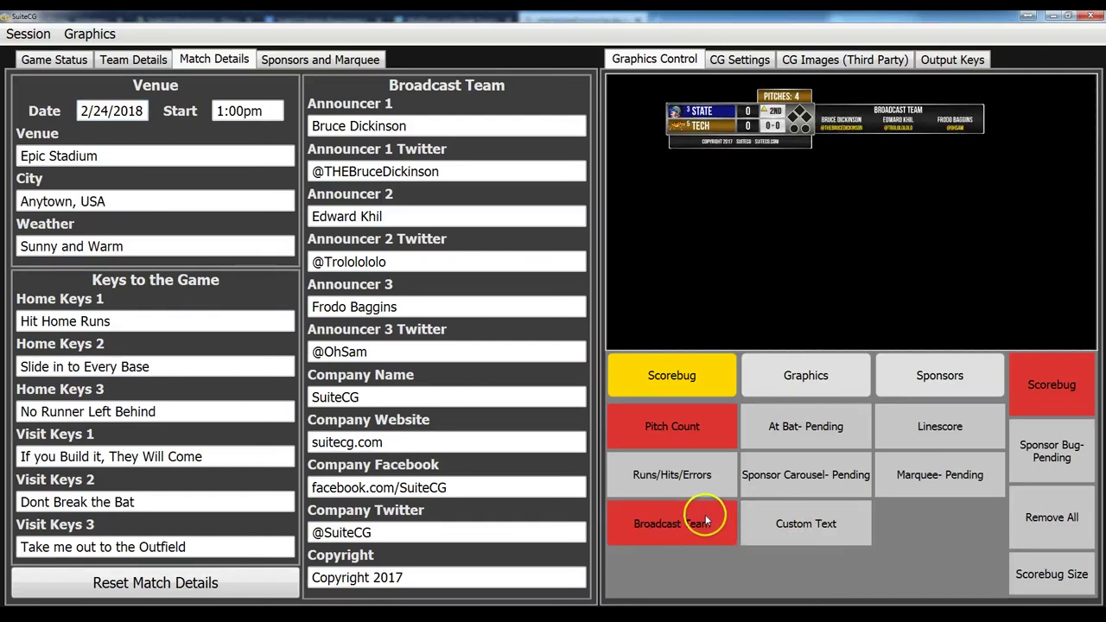
Hide Broadcaster 3 and Broadcaster 2 from the broadcast team graphic.
right_click(707, 519)
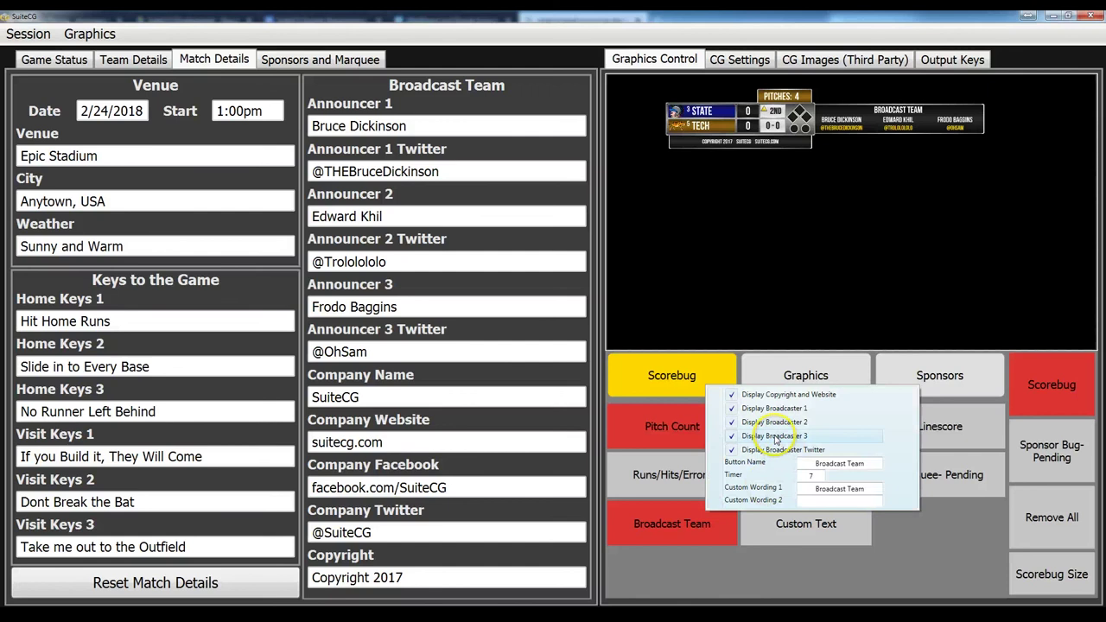
click(769, 437)
right_click(699, 525)
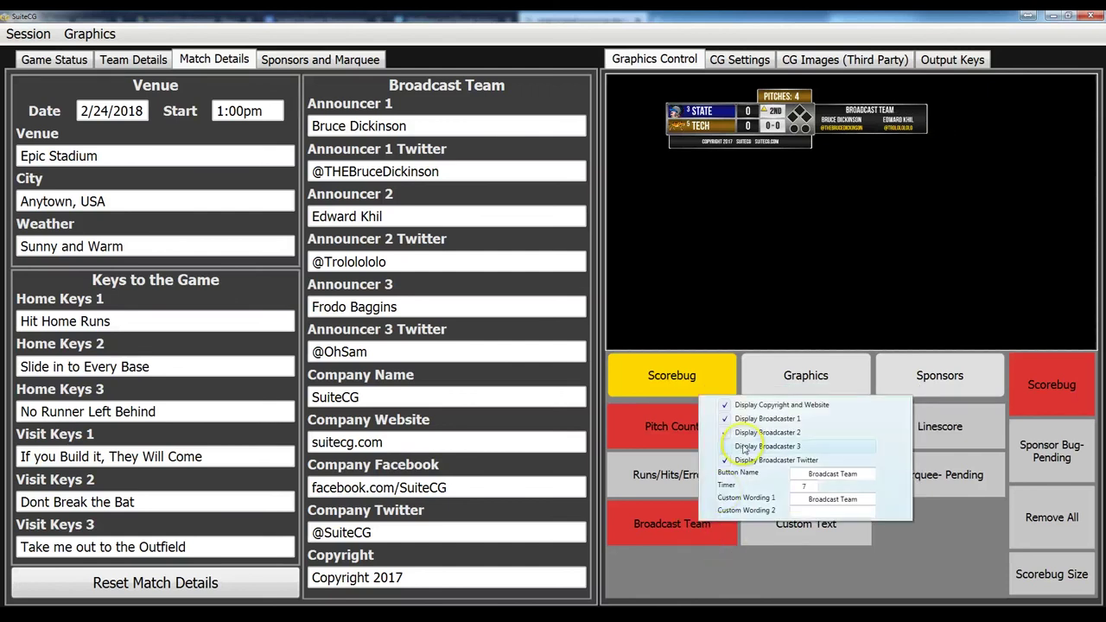
click(750, 434)
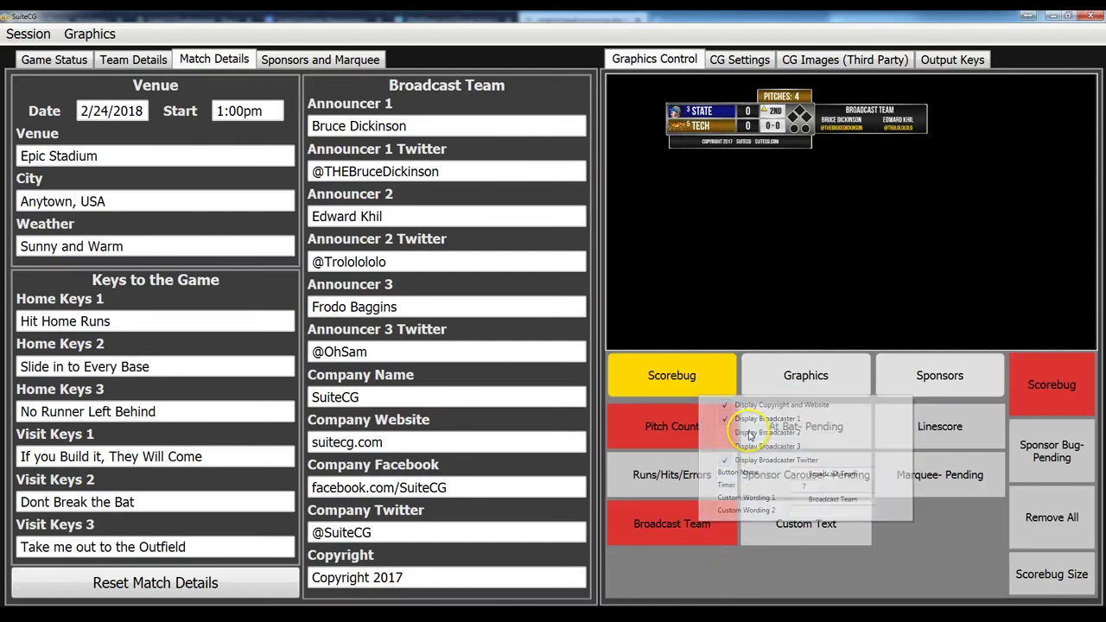
click(696, 524)
right_click(696, 524)
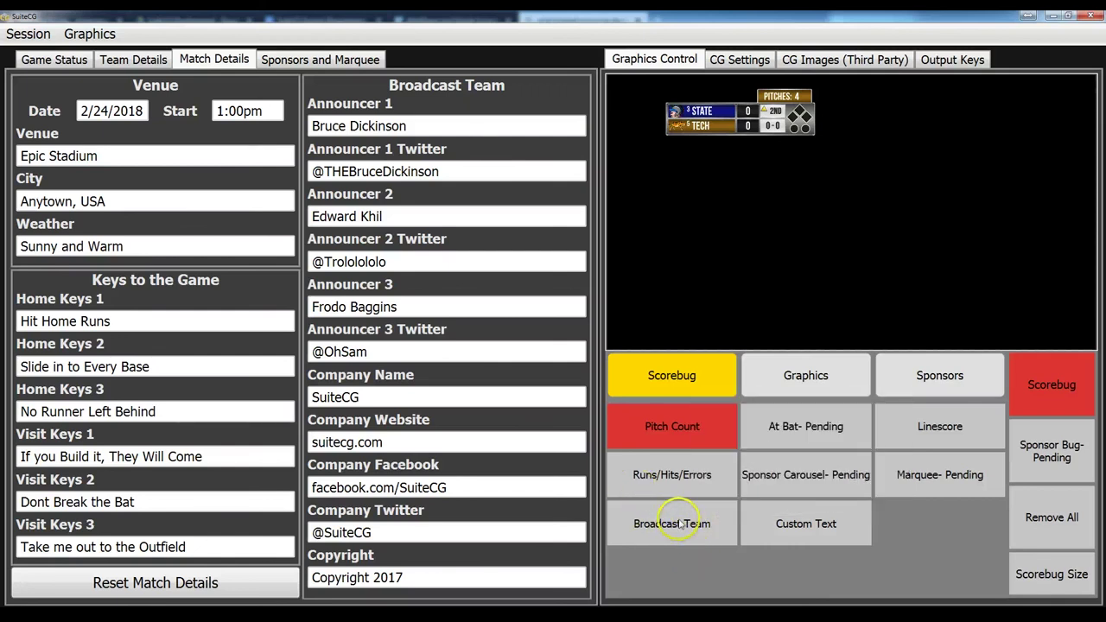
click(681, 524)
Hide the announcers' Twitter handles, restore Broadcaster 2, and take the broadcast team graphic off air.
click(684, 523)
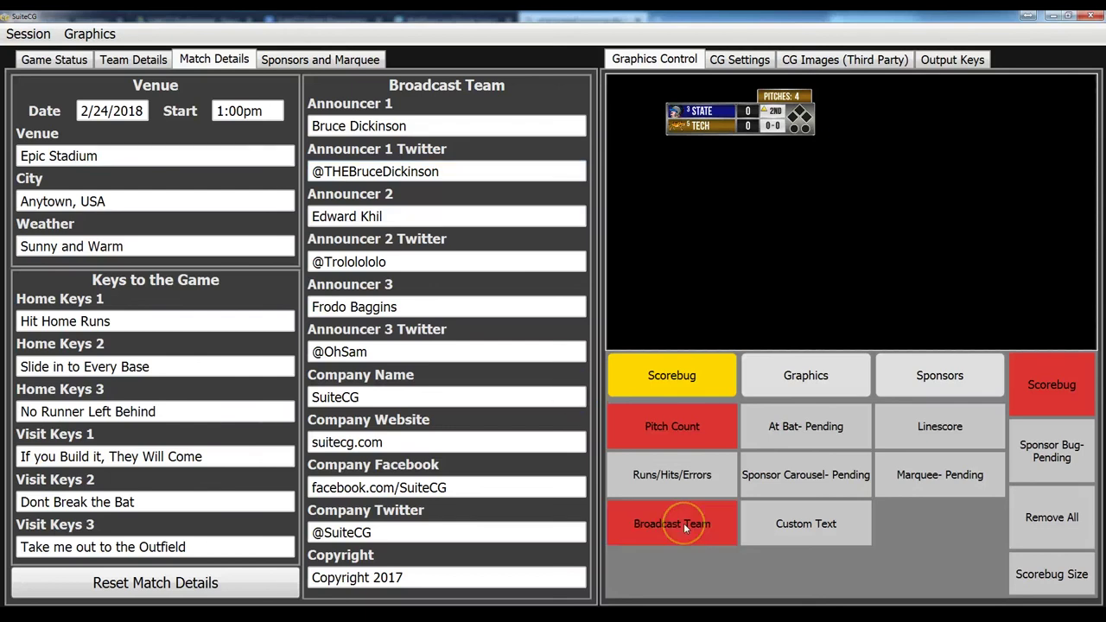
right_click(684, 523)
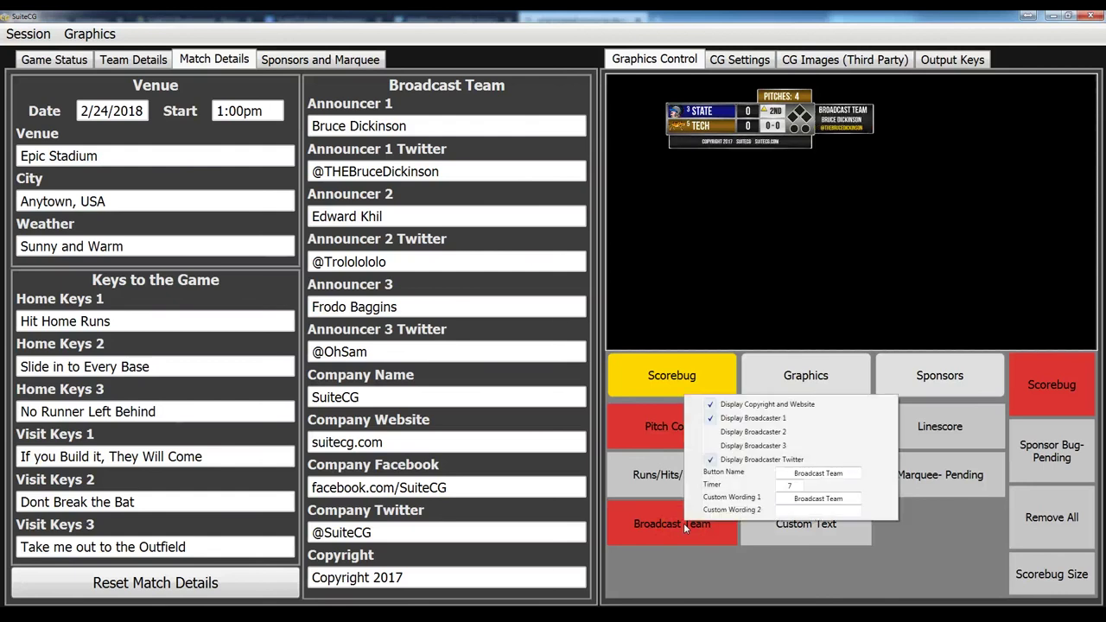
click(756, 463)
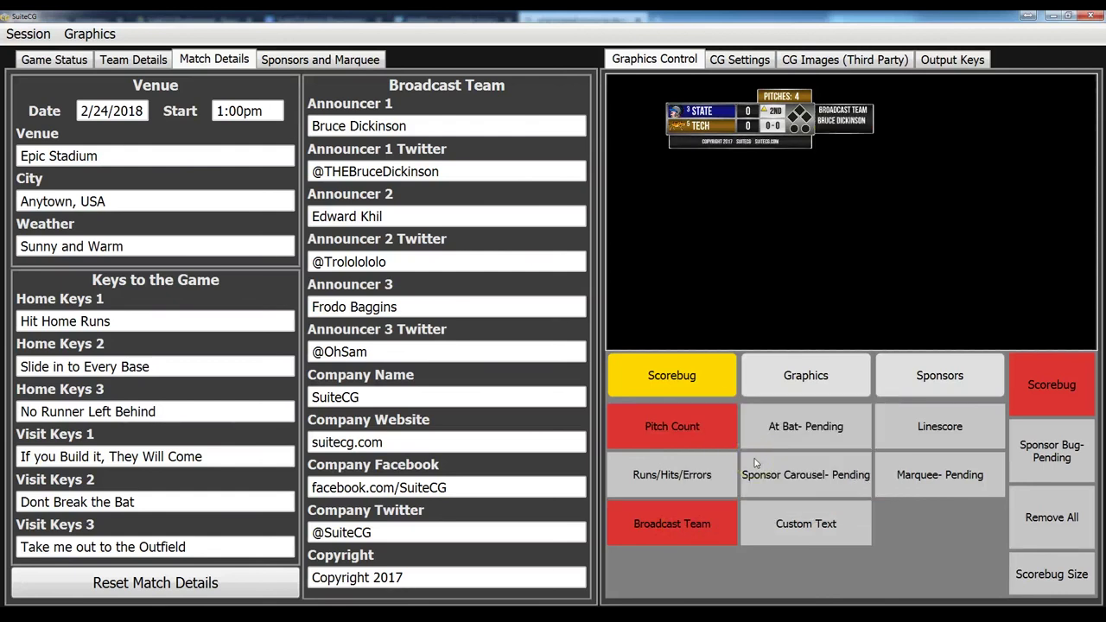
right_click(700, 528)
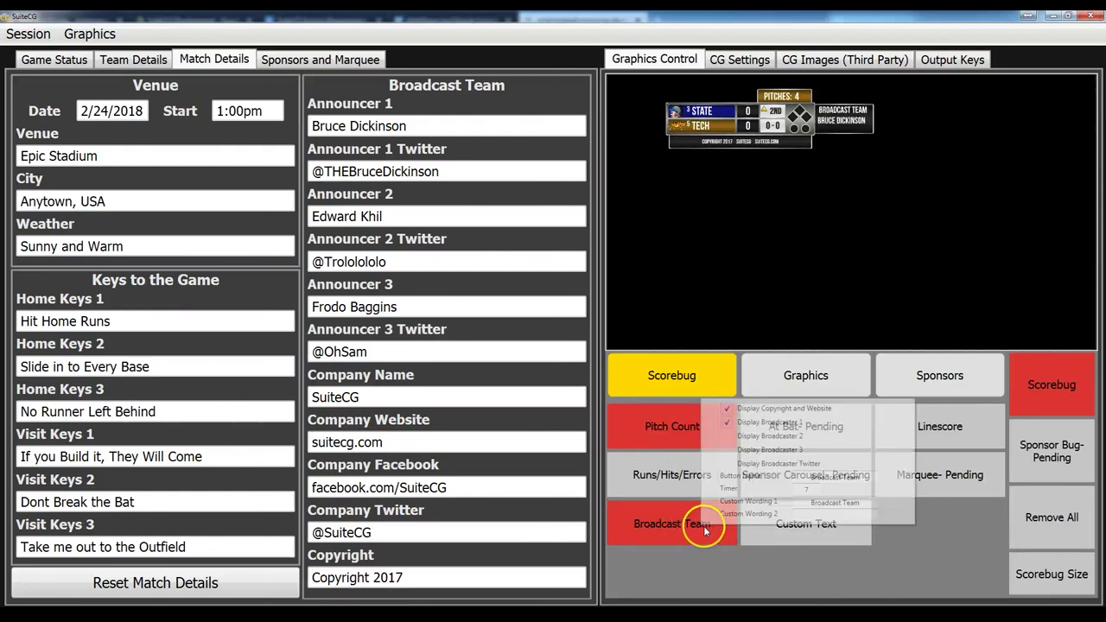
click(756, 437)
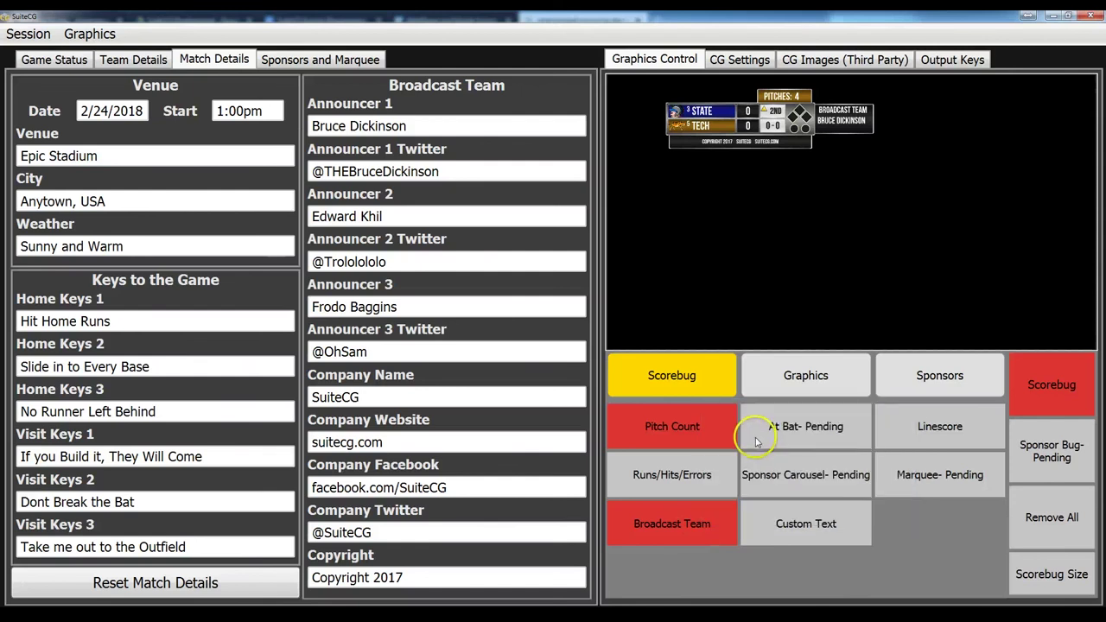
click(700, 535)
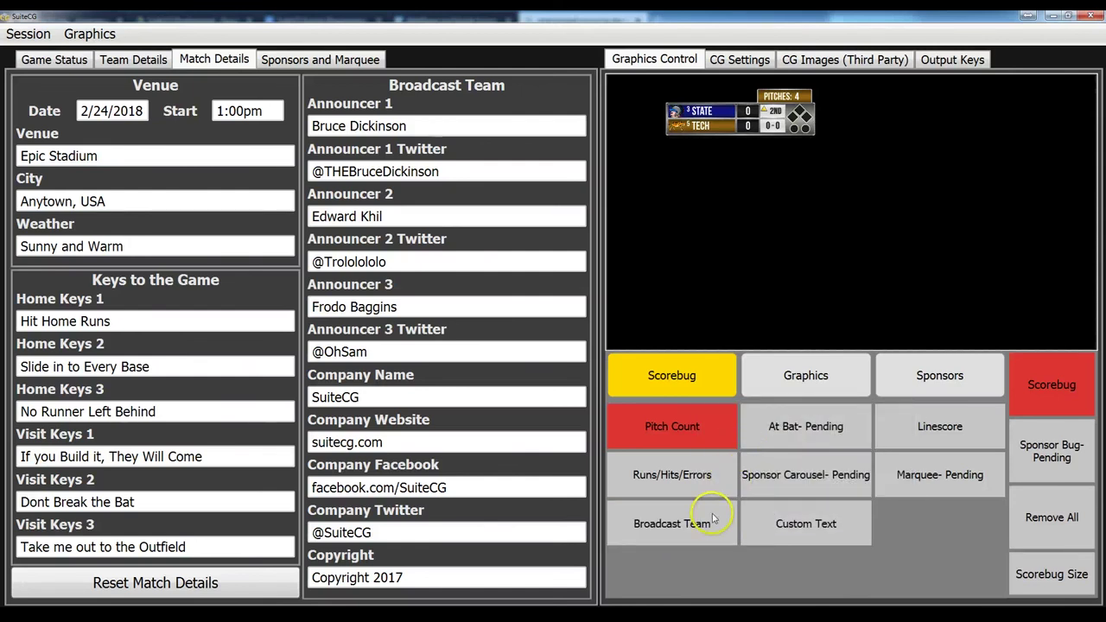
right_click(714, 519)
click(761, 451)
Show the sponsor carousel logo beside the scorebug and return to Game Status.
click(842, 482)
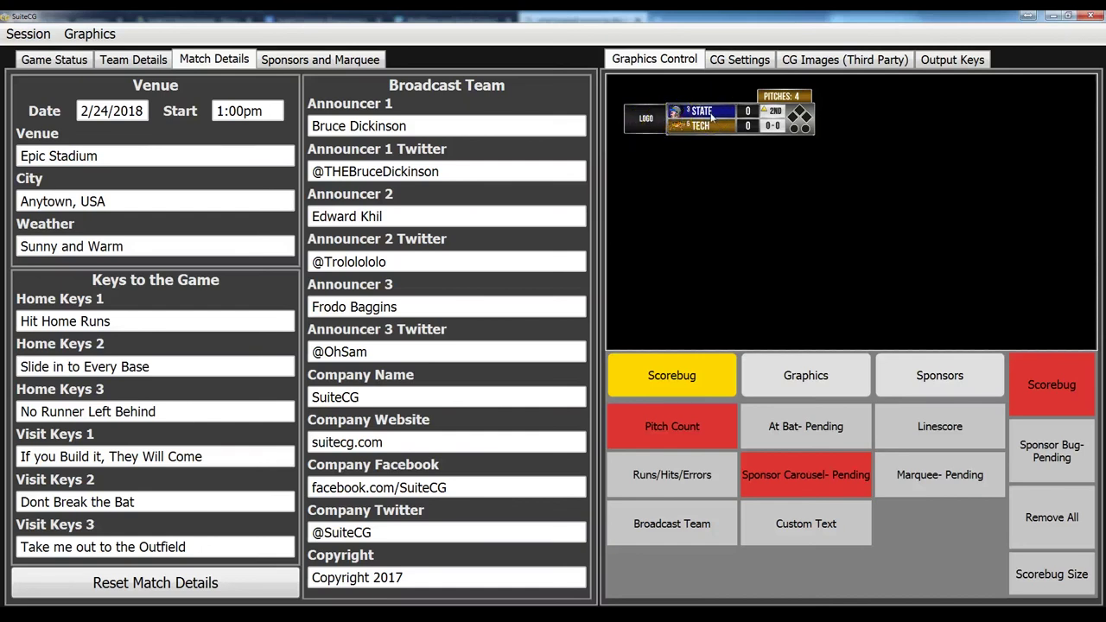
click(40, 57)
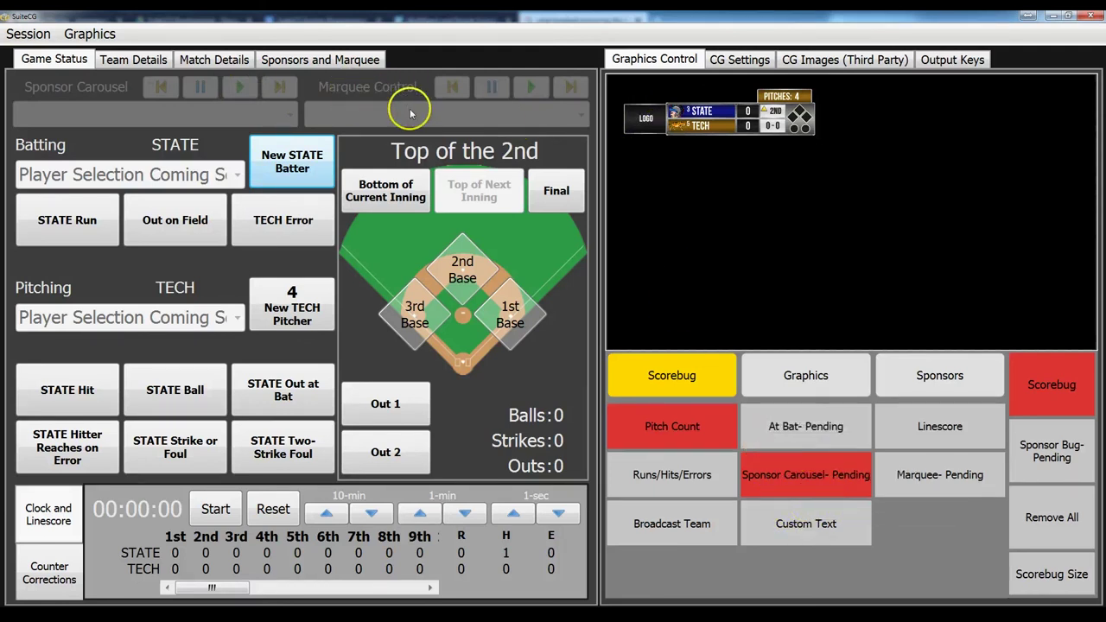
Add the marquee bar beneath the scorebug and review the Sponsors and Marquee entries.
click(931, 480)
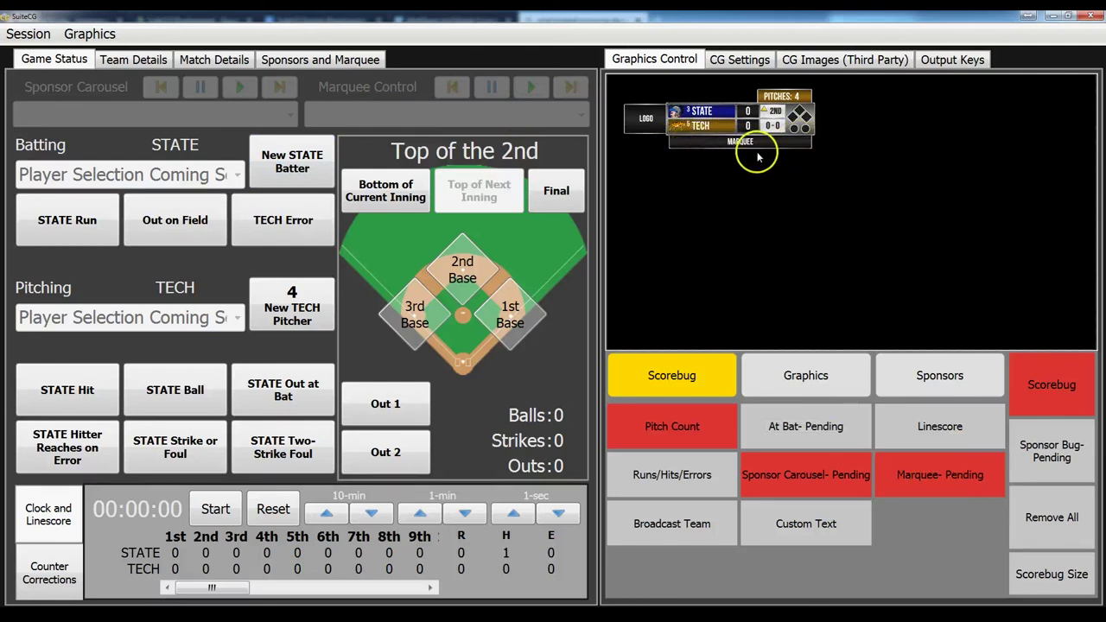
click(325, 58)
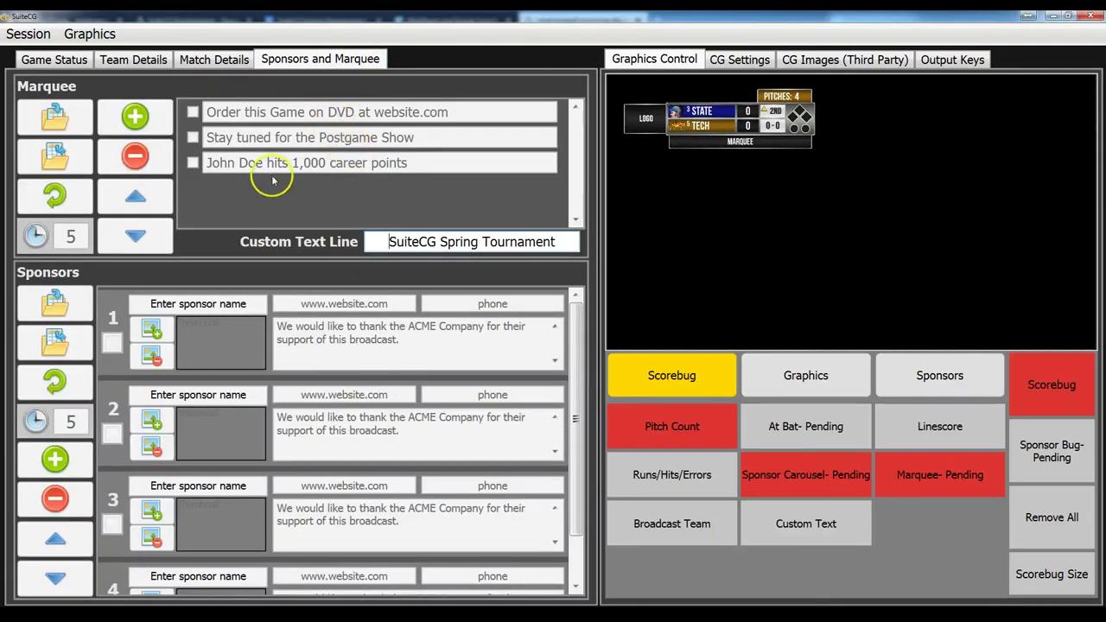
click(57, 58)
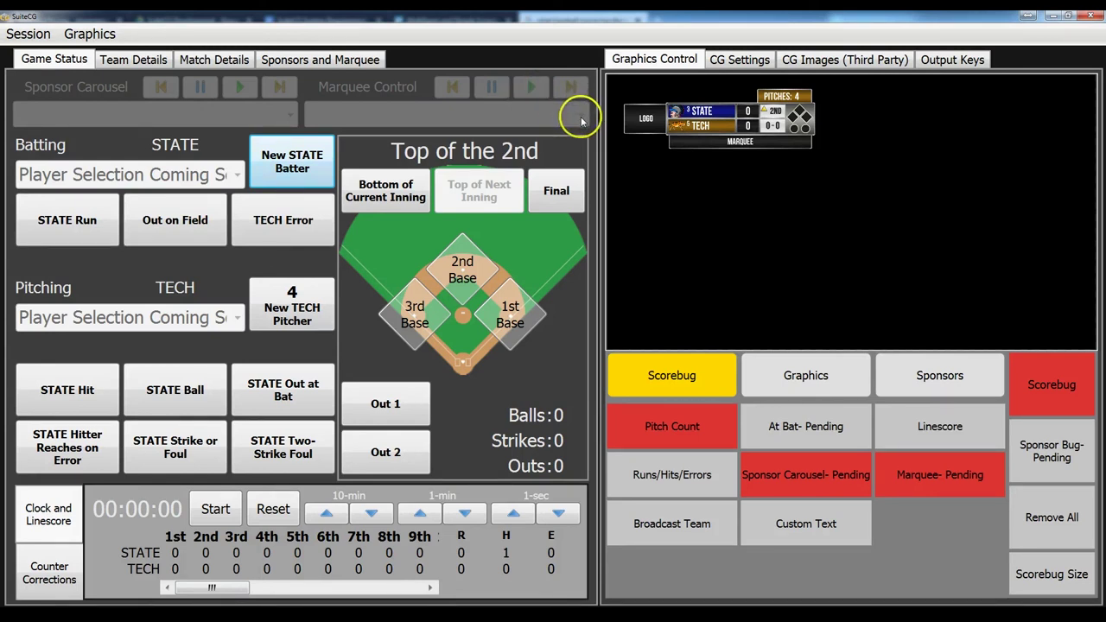
click(822, 524)
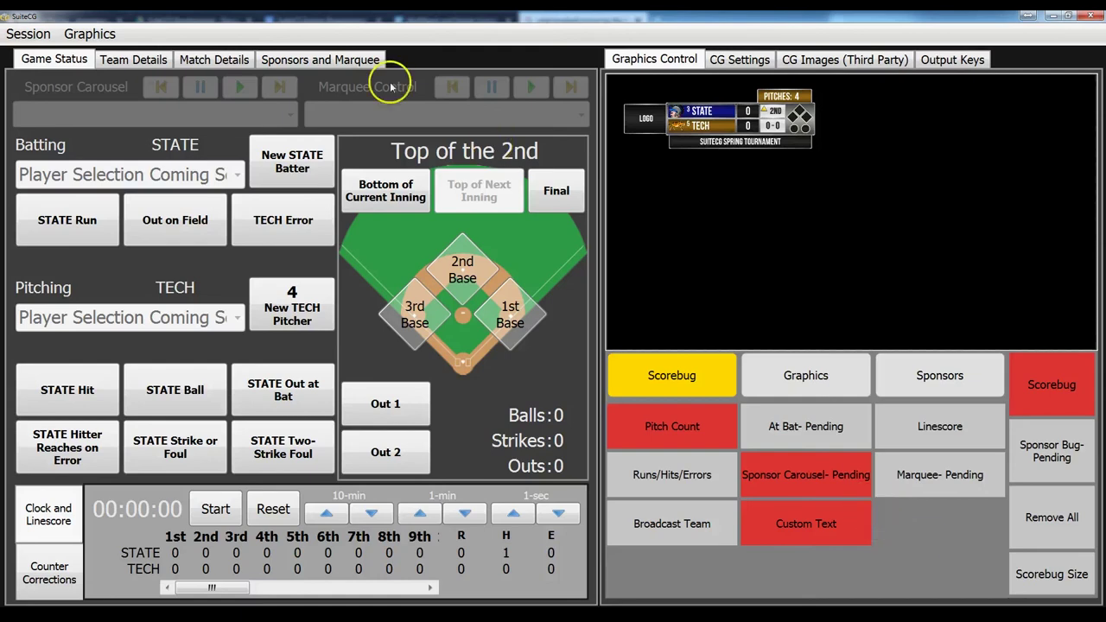
Change the custom text line to 'Conference Semifinal' and return to Game Status.
click(348, 58)
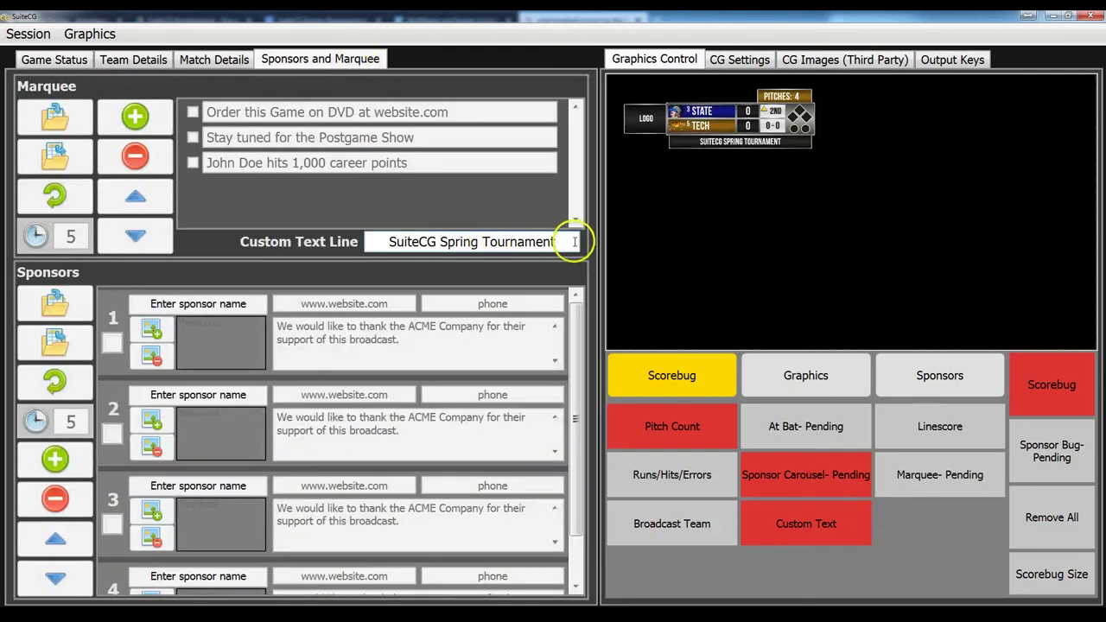
drag(574, 242, 357, 248)
text(Confer)
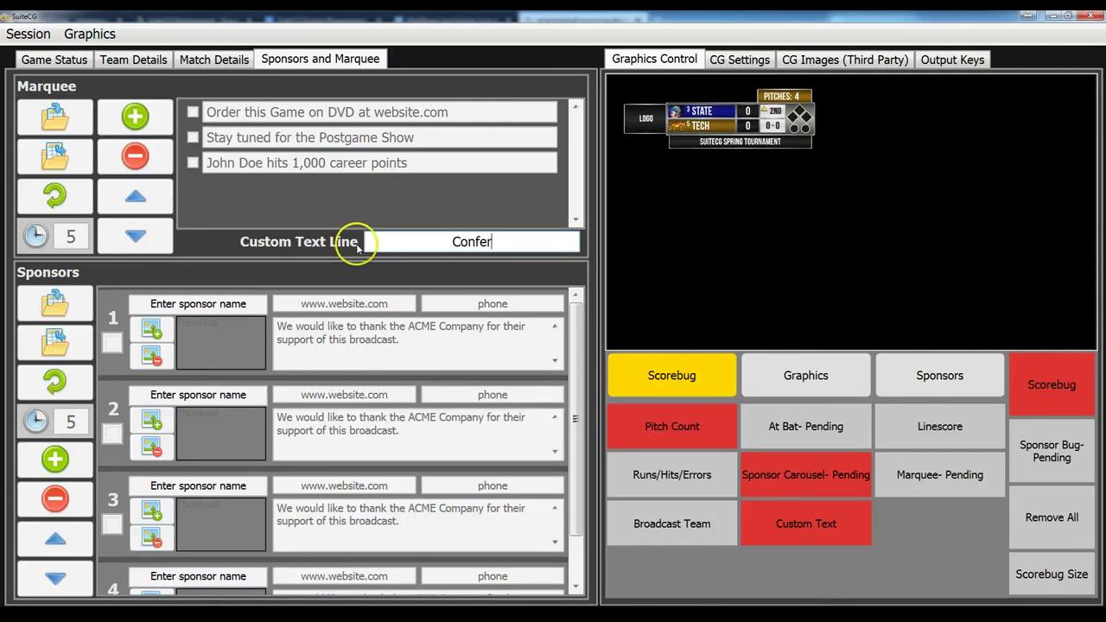
text(ence )
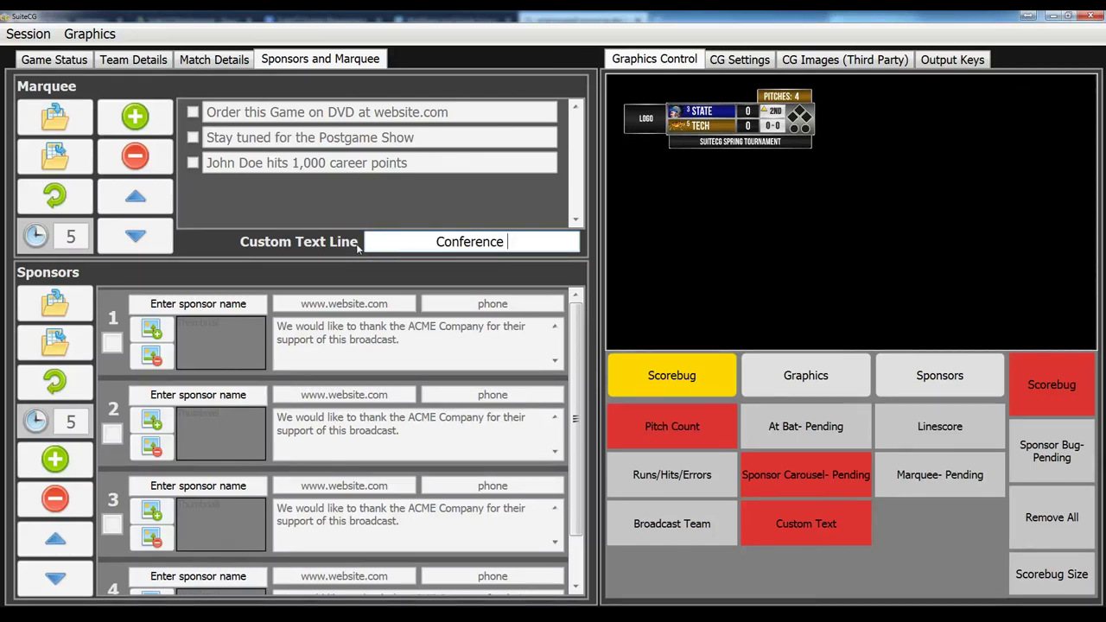
text(Semifinal)
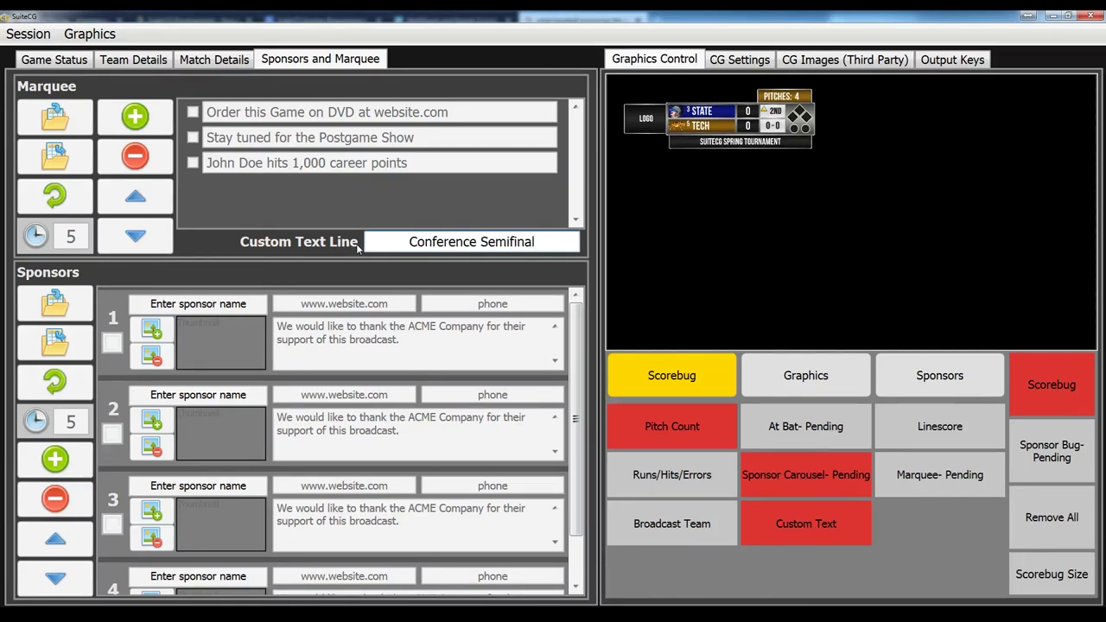
key(Tab)
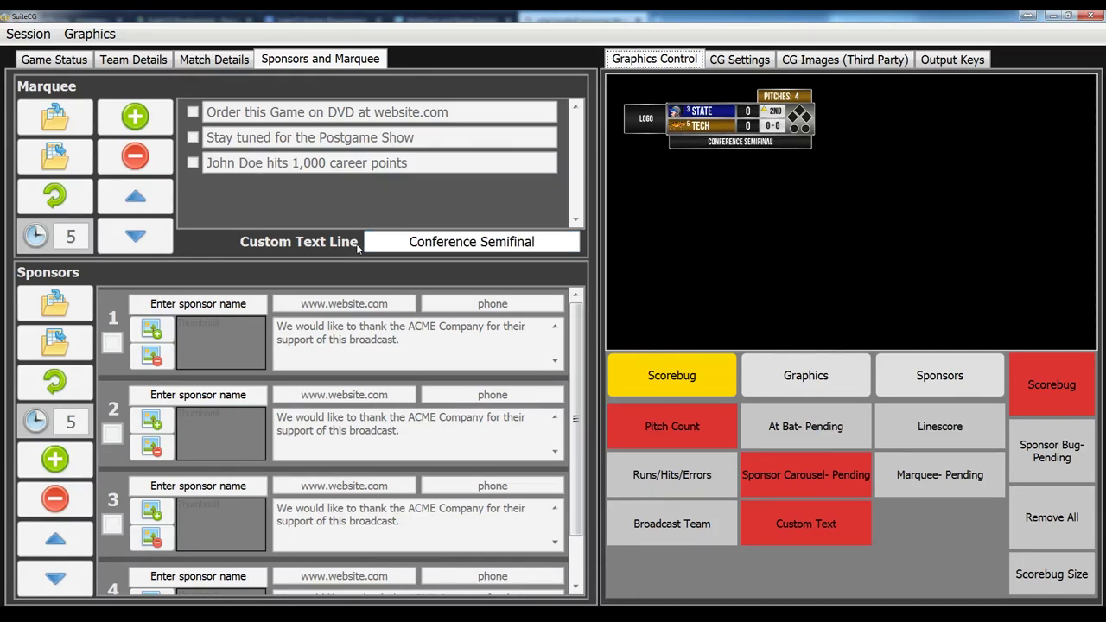
drag(545, 240, 371, 241)
click(562, 242)
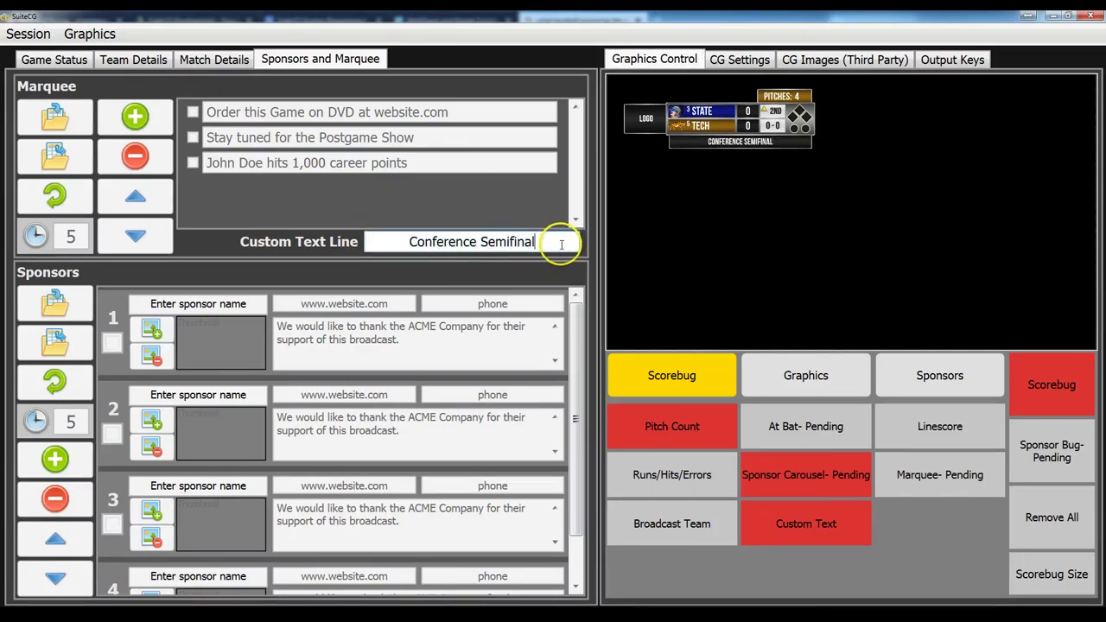
click(201, 61)
click(74, 59)
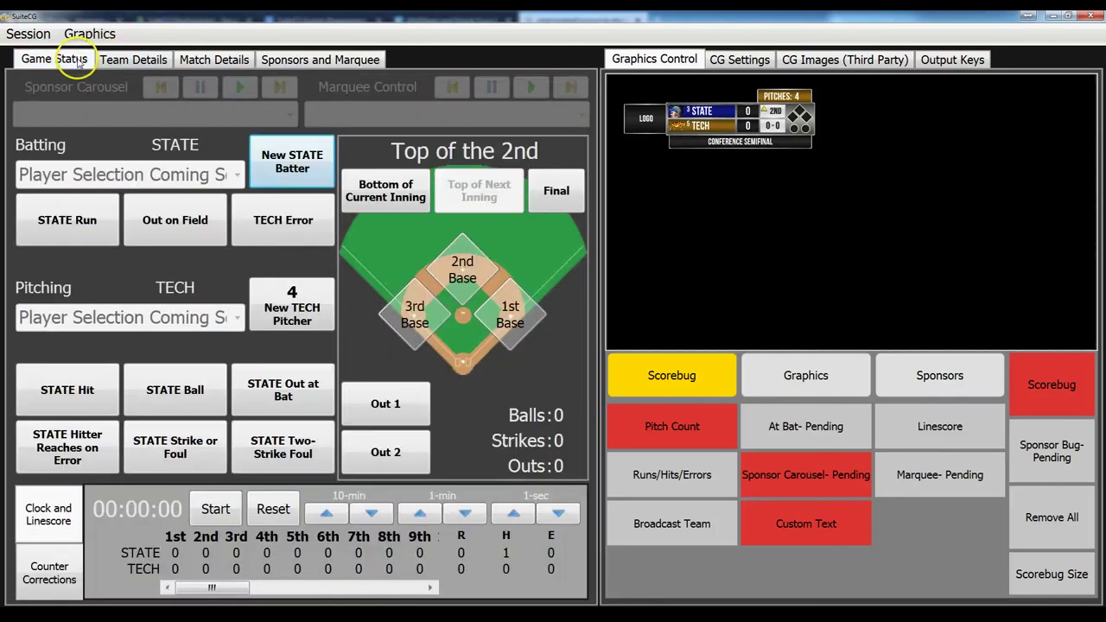